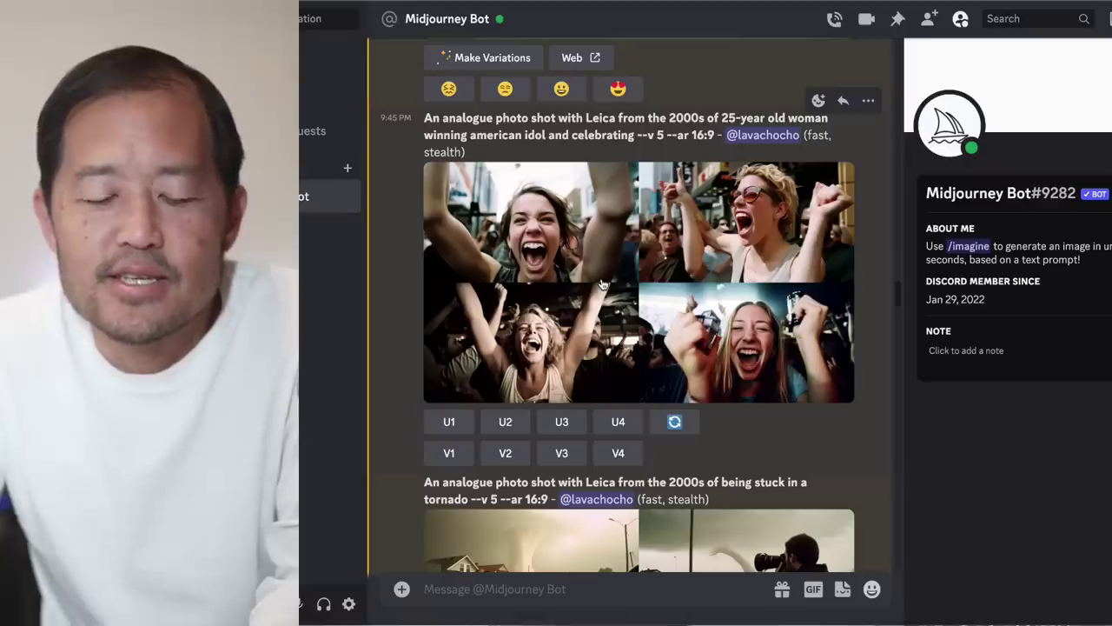
- Scroll down to the Leica 2000s grid of the 25-year-old woman celebrating her American Idol win
scroll(602, 284, "down", 3)
- Scroll past the tornado and Yosemite grids and enlarge the yorkie-cuddling-owner grid
scroll(602, 284, "down", 5)
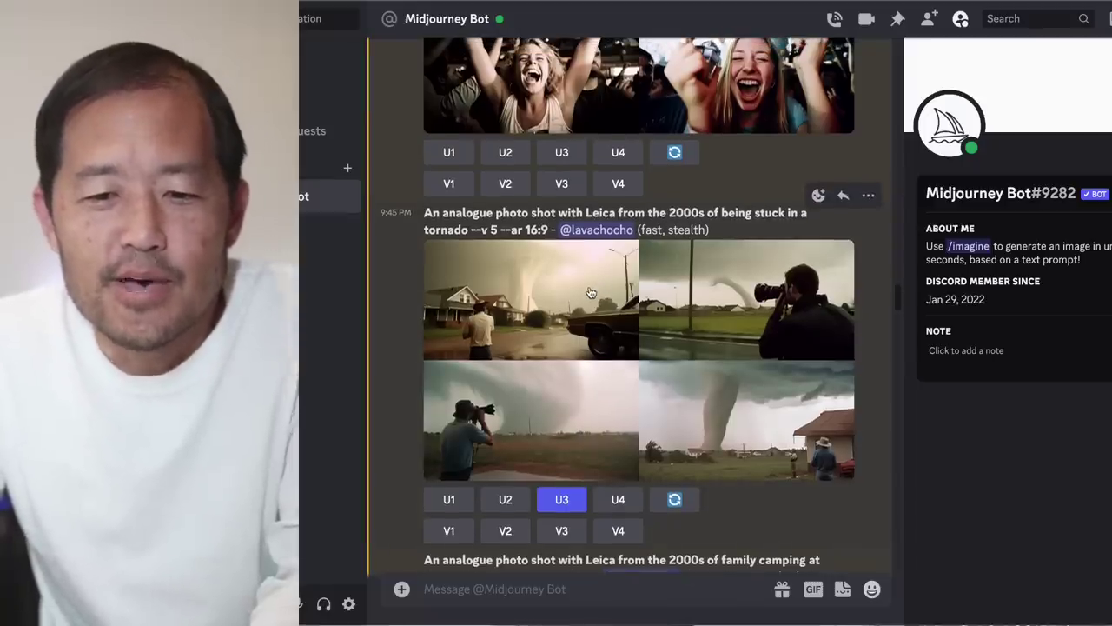
scroll(591, 291, "down", 1)
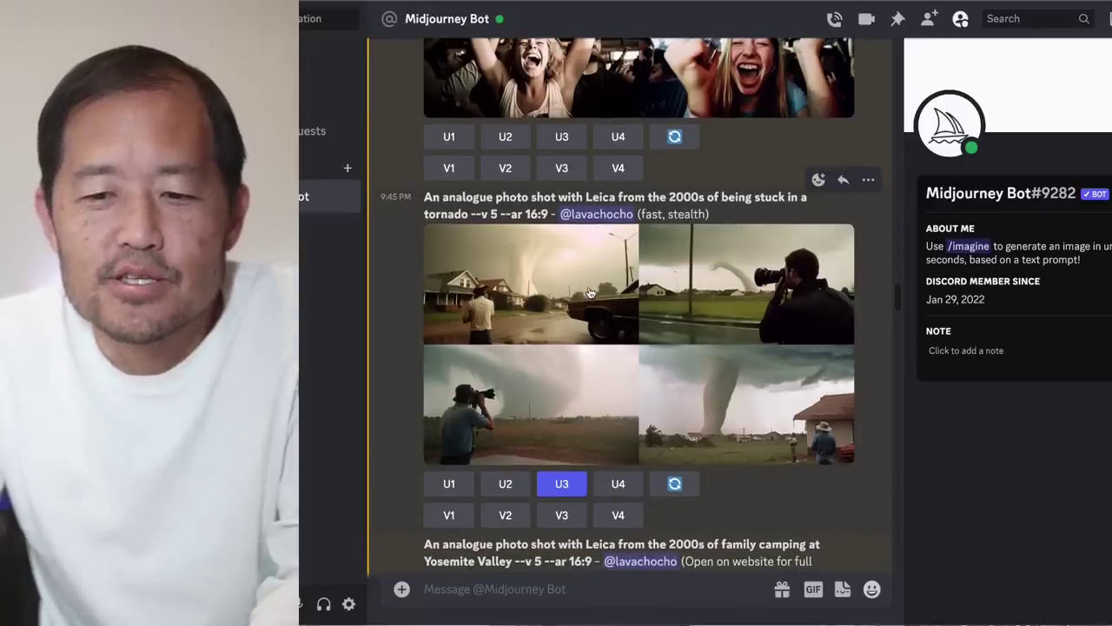
scroll(589, 292, "down", 5)
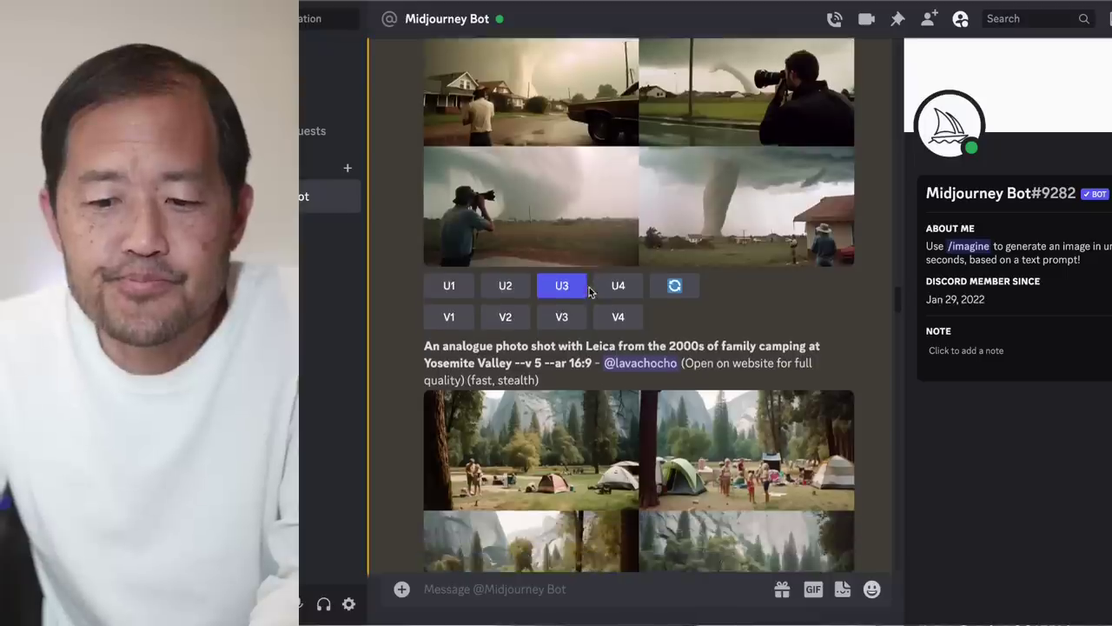
scroll(589, 287, "up", 2)
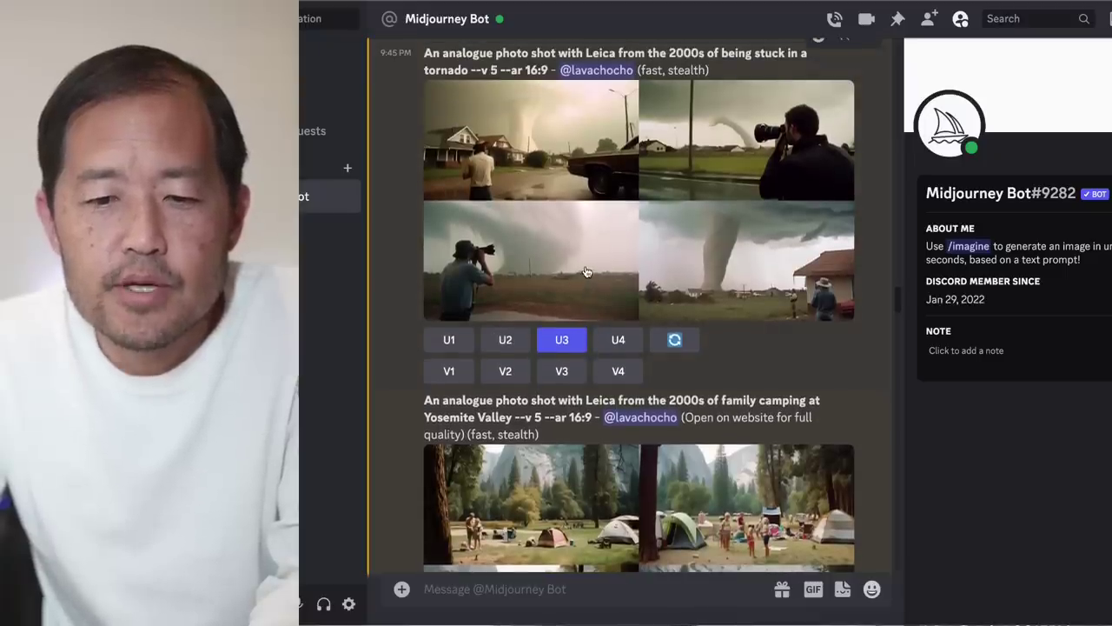
scroll(586, 272, "down", 12)
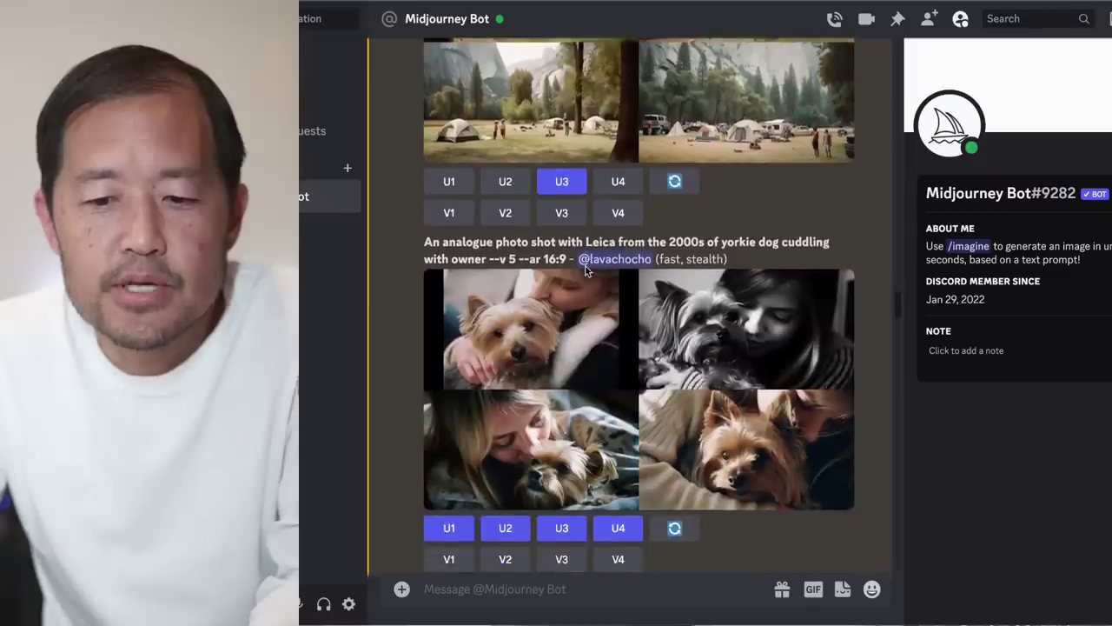
scroll(586, 266, "down", 2)
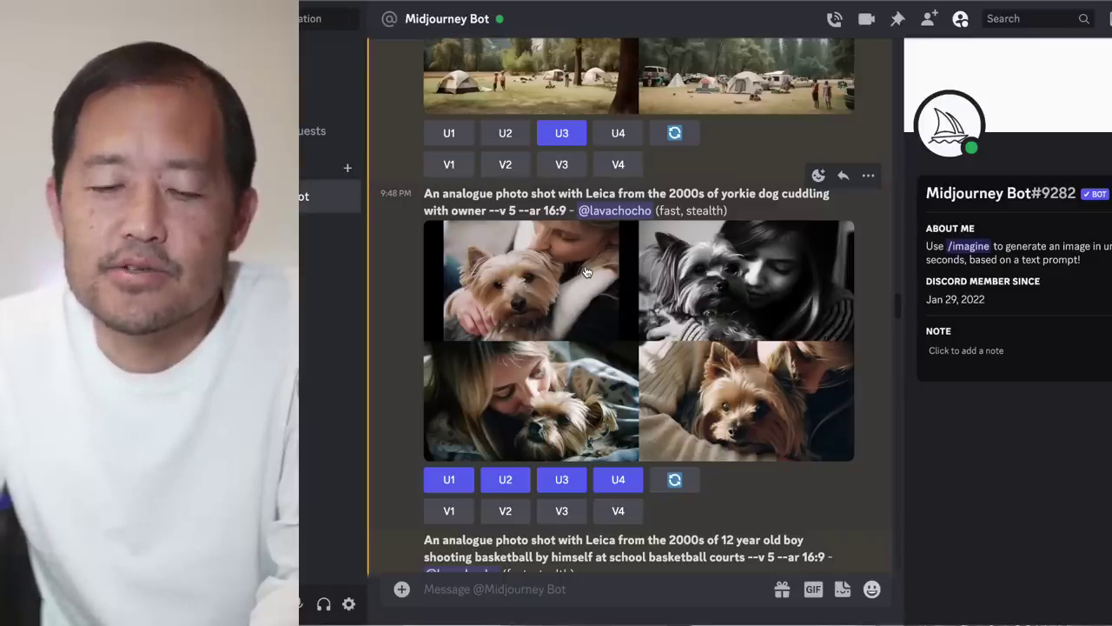
scroll(582, 272, "down", 1)
scroll(570, 274, "down", 5)
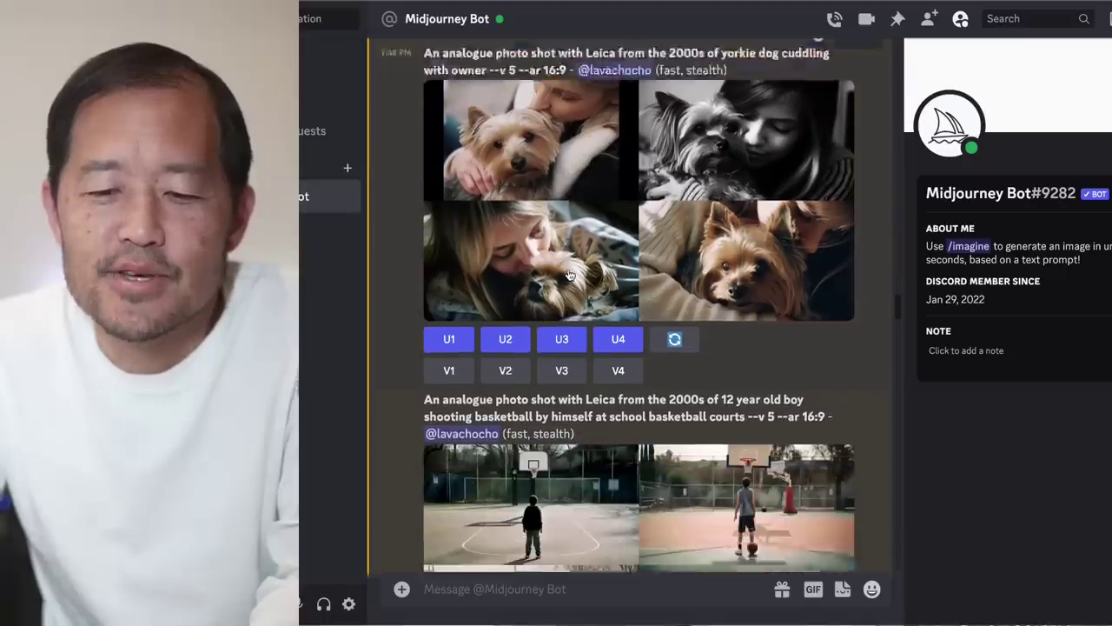
scroll(568, 269, "up", 4)
left_click(559, 251)
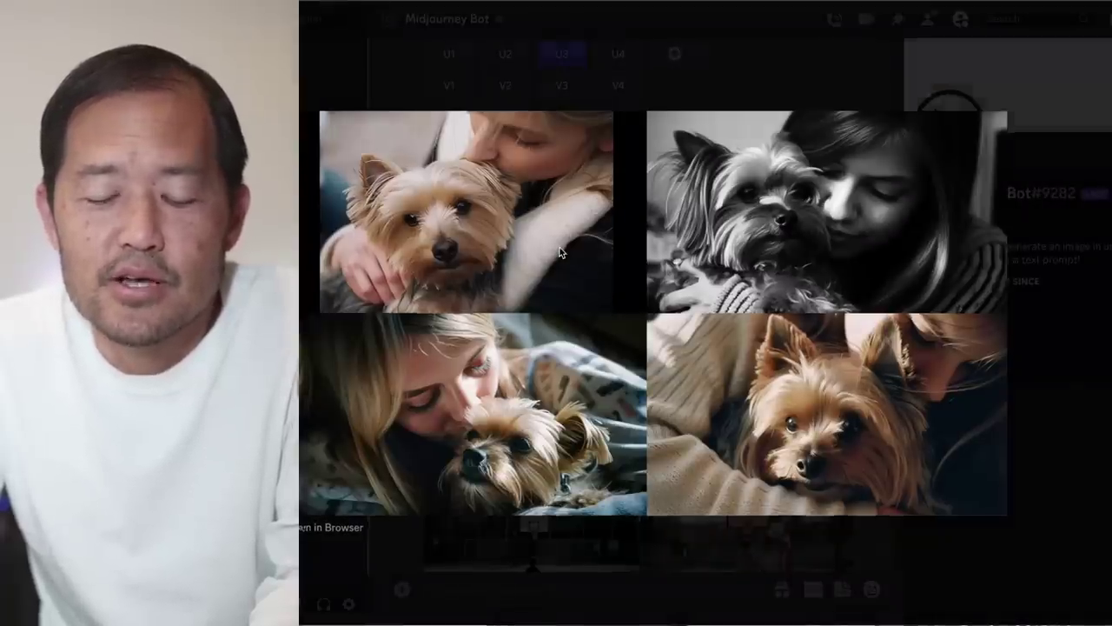
- Select the basketball prompt text starting at '12' and inspect the basketball-court grid enlarged
key("Escape")
scroll(559, 251, "down", 3)
scroll(559, 251, "down", 5)
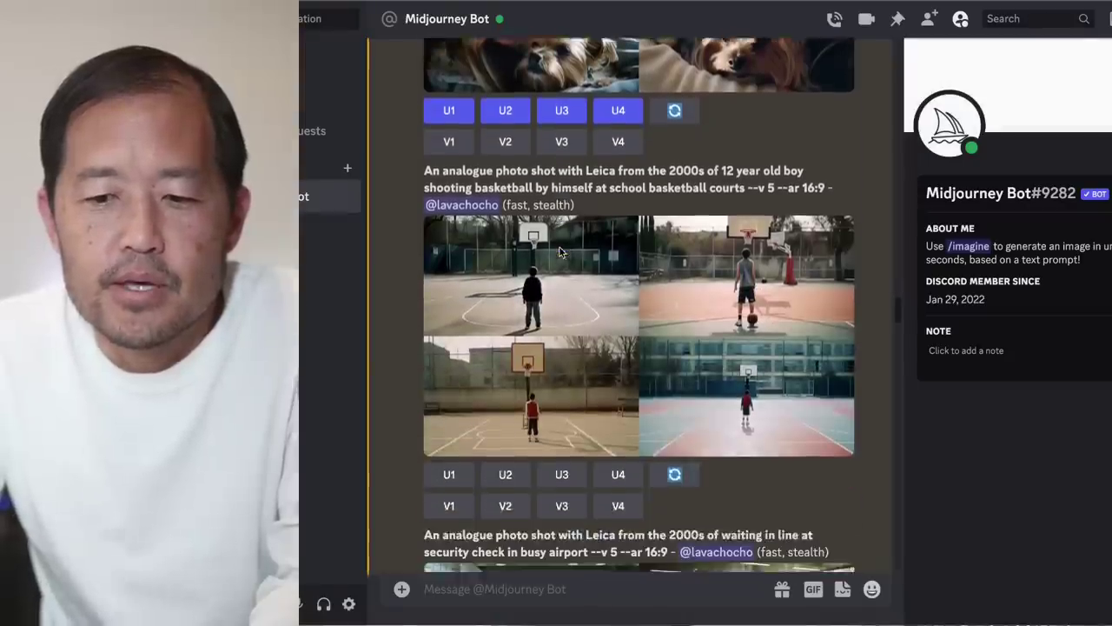
scroll(566, 244, "up", 3)
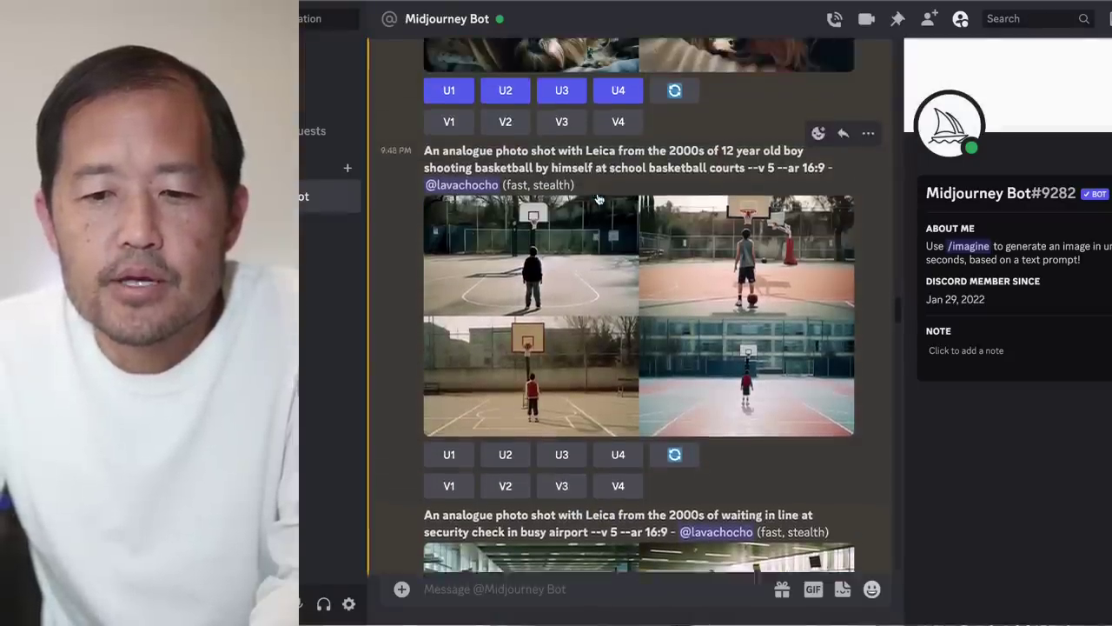
scroll(565, 238, "up", 2)
double_click(726, 205)
left_click_drag(726, 209, 730, 215)
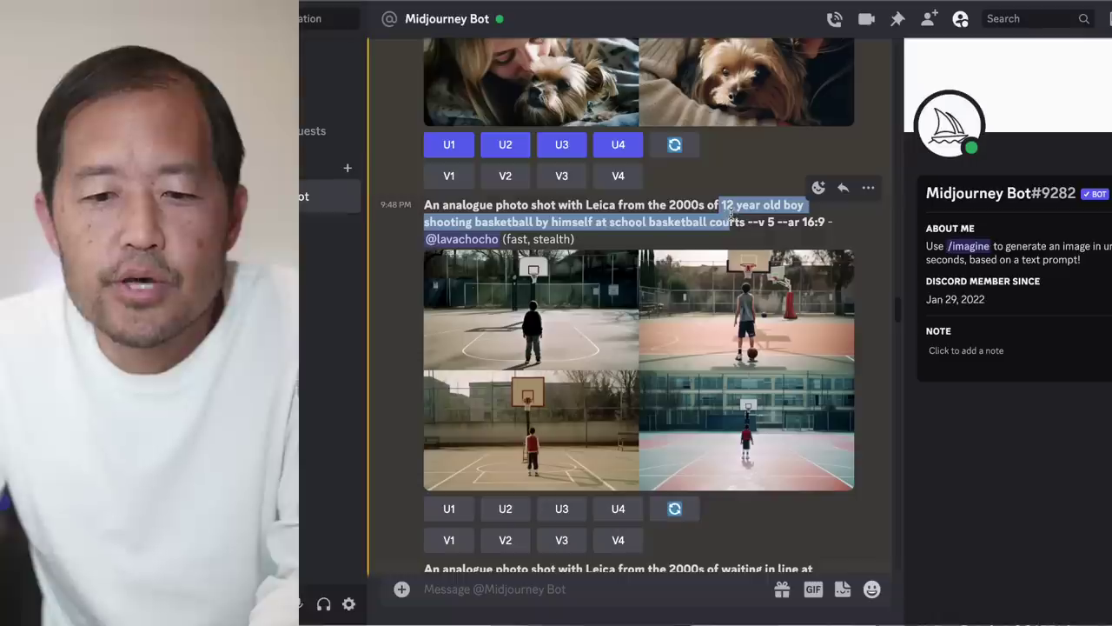
left_click(622, 302)
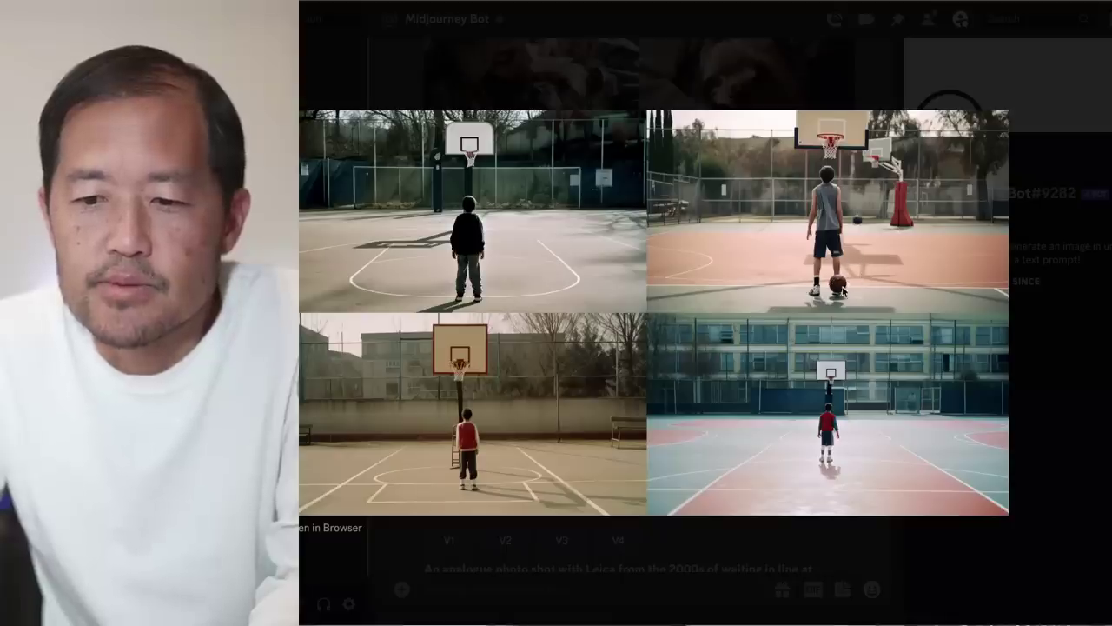
key("Escape")
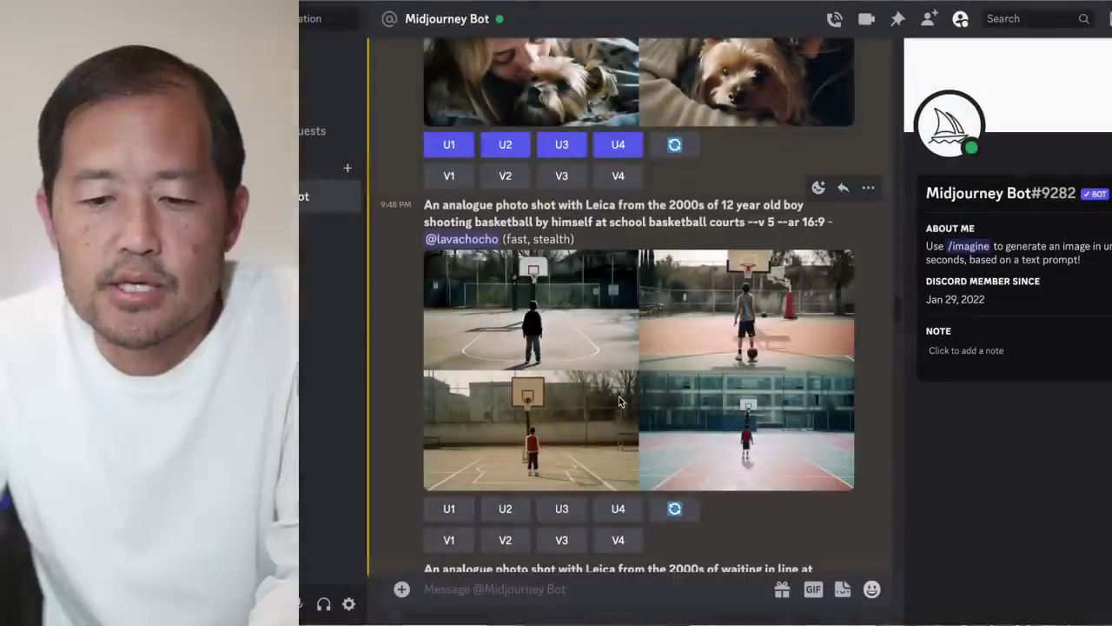
- Enlarge the upscaled yorkie-cuddling Image #1
scroll(618, 396, "down", 3)
scroll(619, 396, "down", 5)
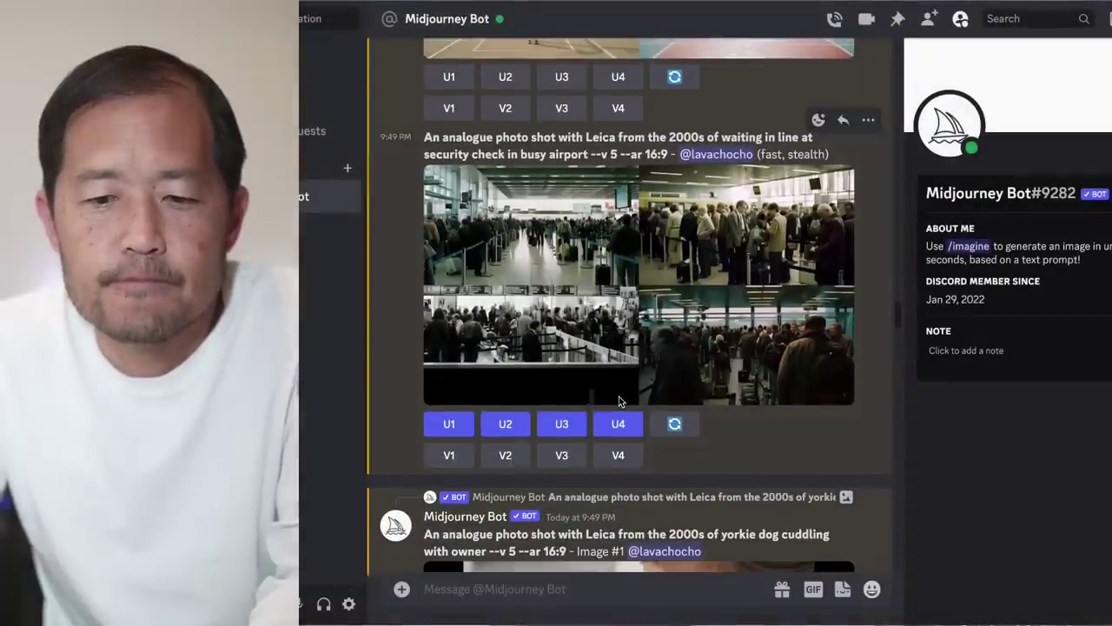
scroll(660, 272, "down", 4)
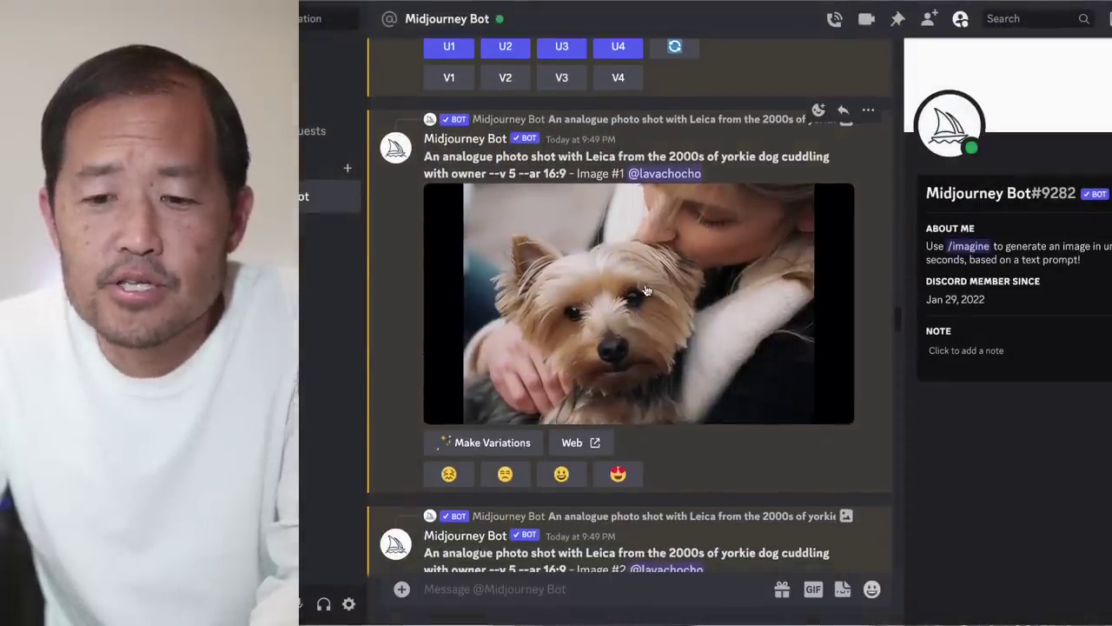
left_click(646, 289)
- Review the upscaled yorkie Images #2, #3 and #4 enlarged, one after another
key("Escape")
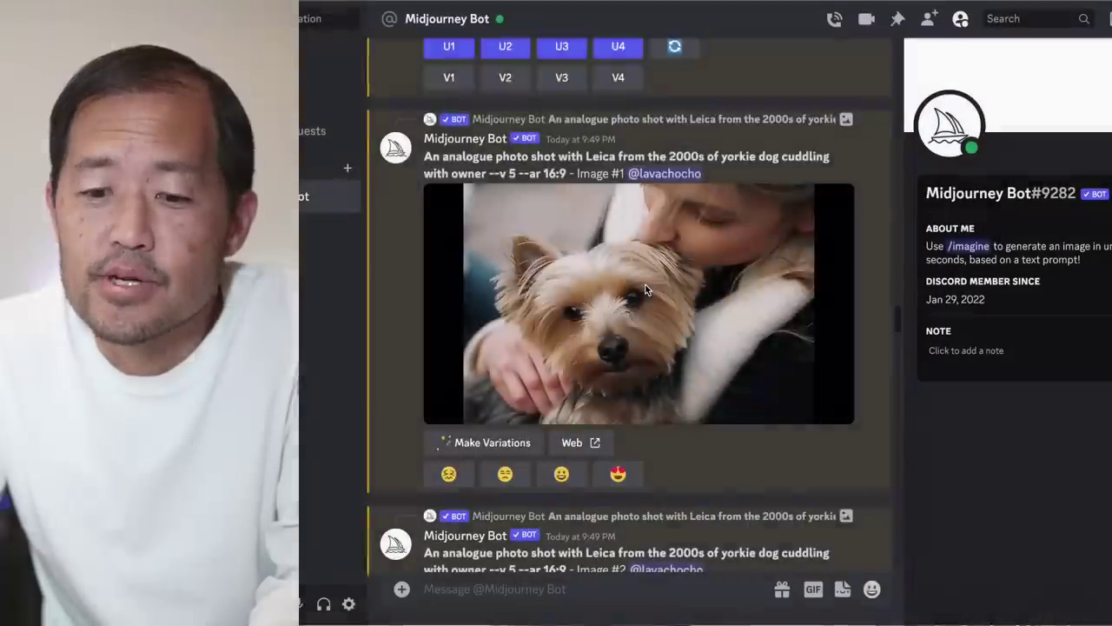
scroll(627, 391, "down", 4)
left_click(626, 391)
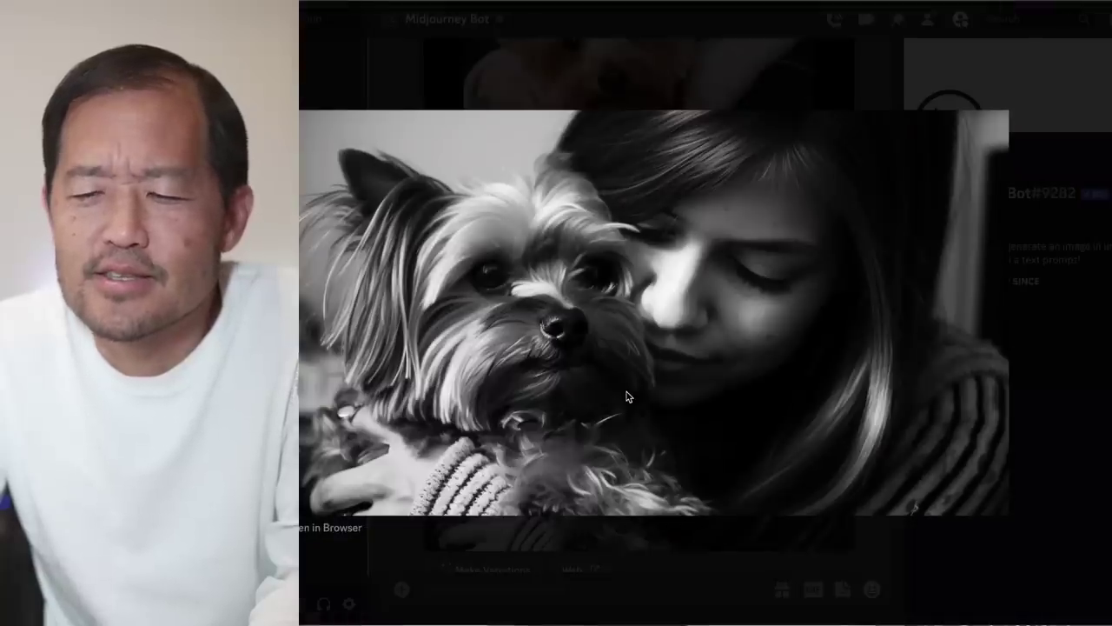
key("Escape")
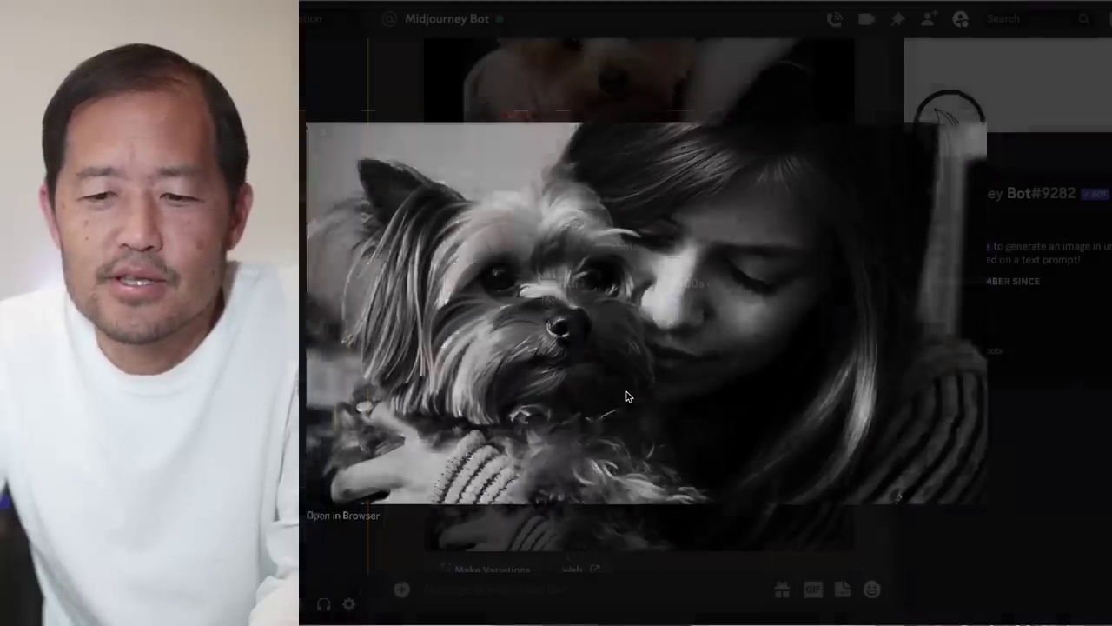
scroll(626, 396, "down", 5)
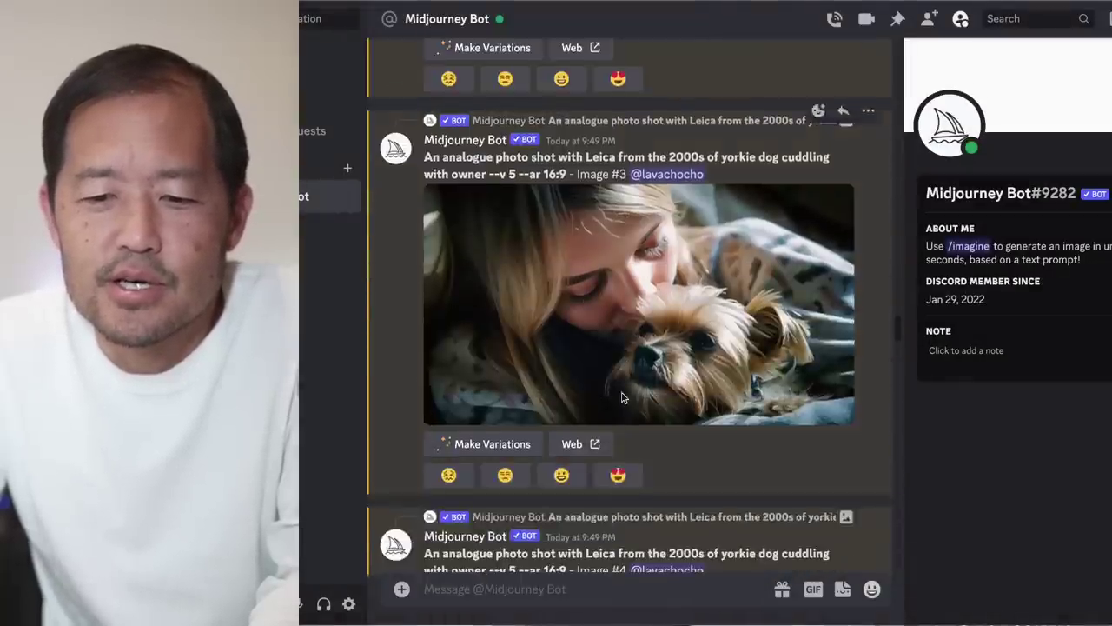
left_click(622, 396)
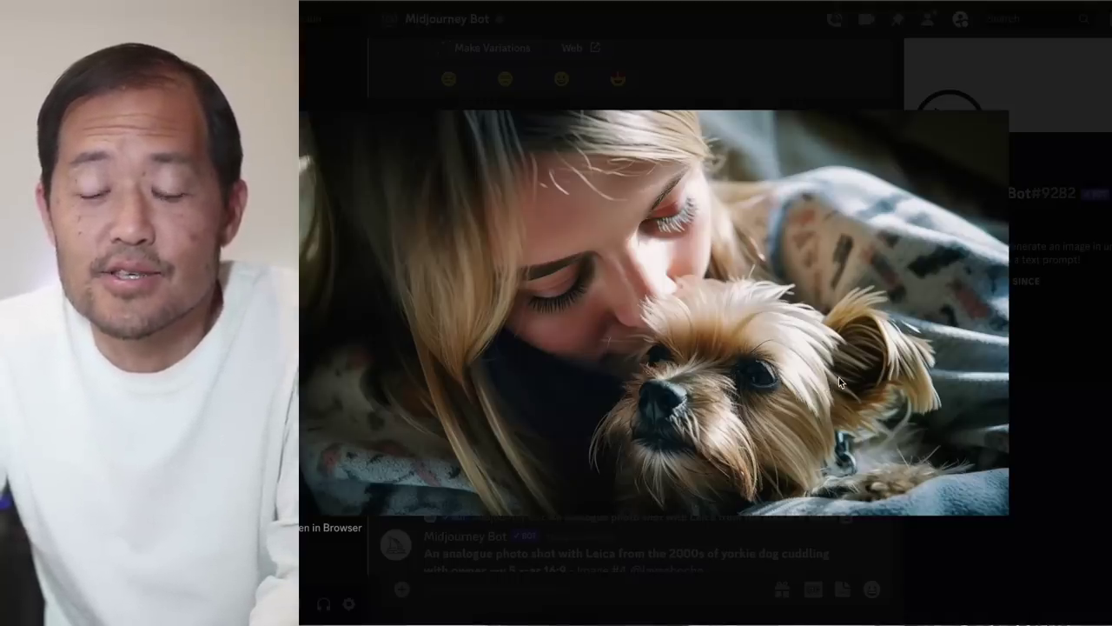
key("Escape")
scroll(840, 383, "down", 3)
scroll(840, 383, "down", 3)
left_click(725, 374)
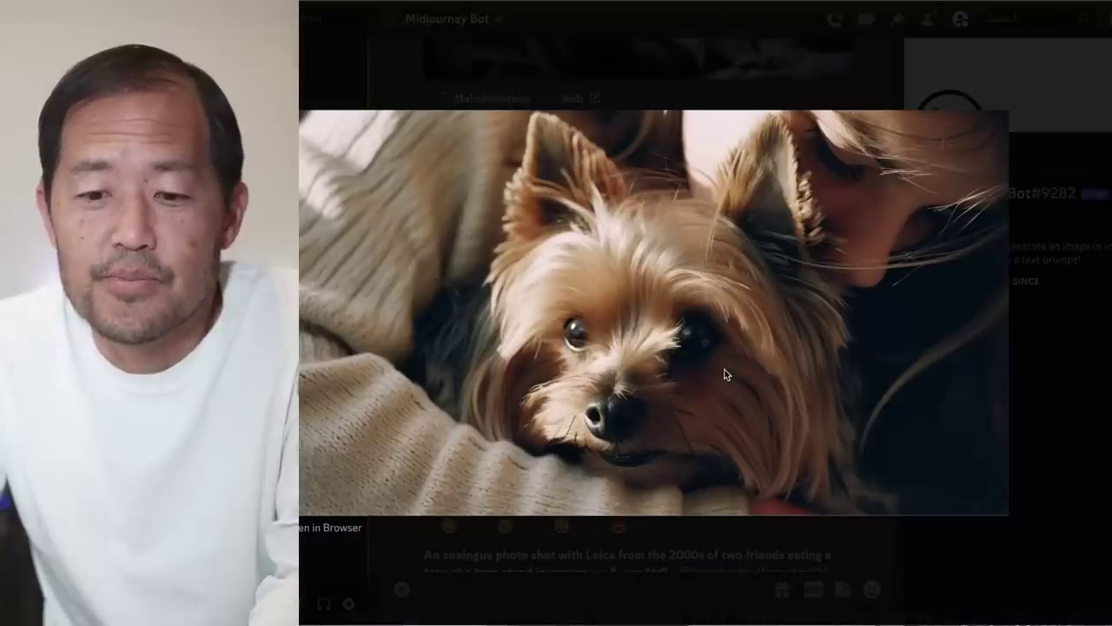
- Enlarge the grid of two friends eating tacos at a Mexico taco stand
key("Escape")
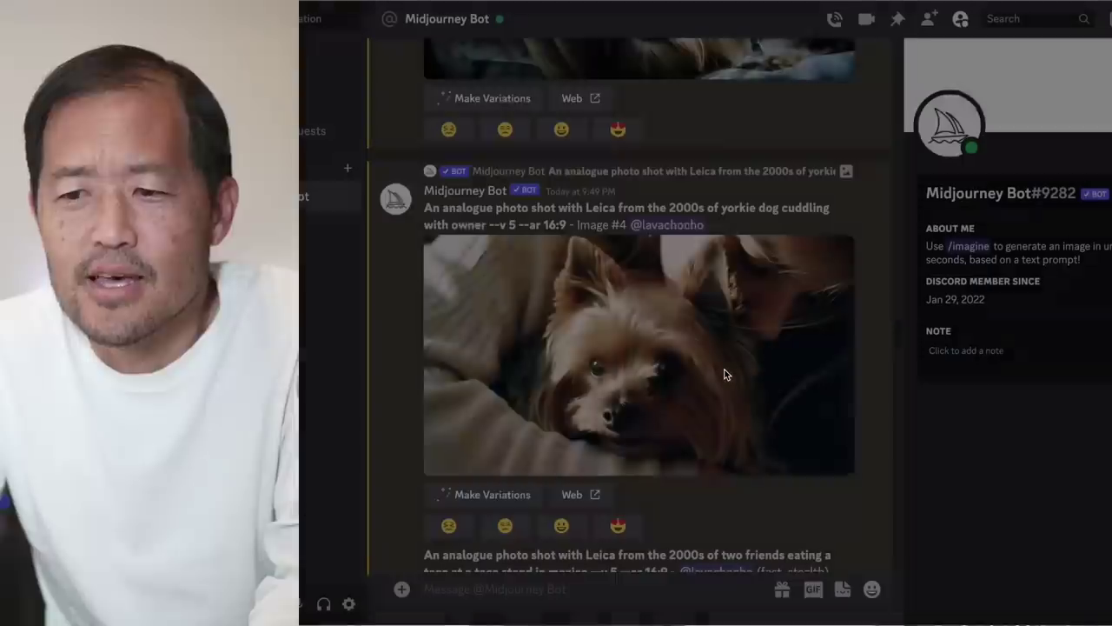
scroll(725, 369, "down", 3)
scroll(724, 372, "down", 3)
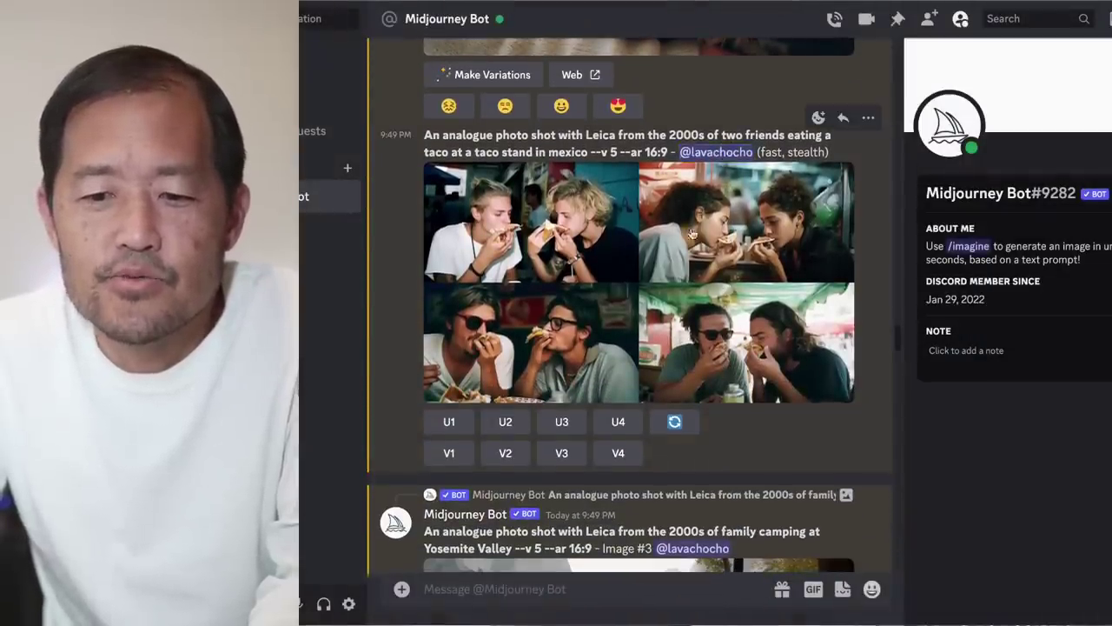
left_click(673, 278)
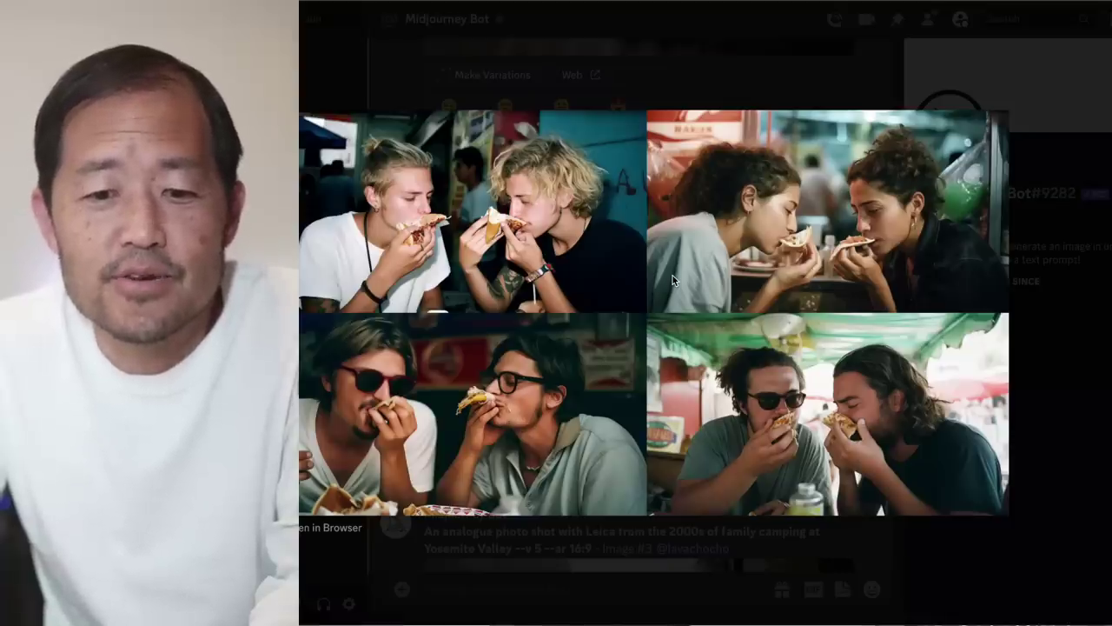
- View the upscaled Yosemite camping photo enlarged
key("Escape")
scroll(673, 275, "down", 5)
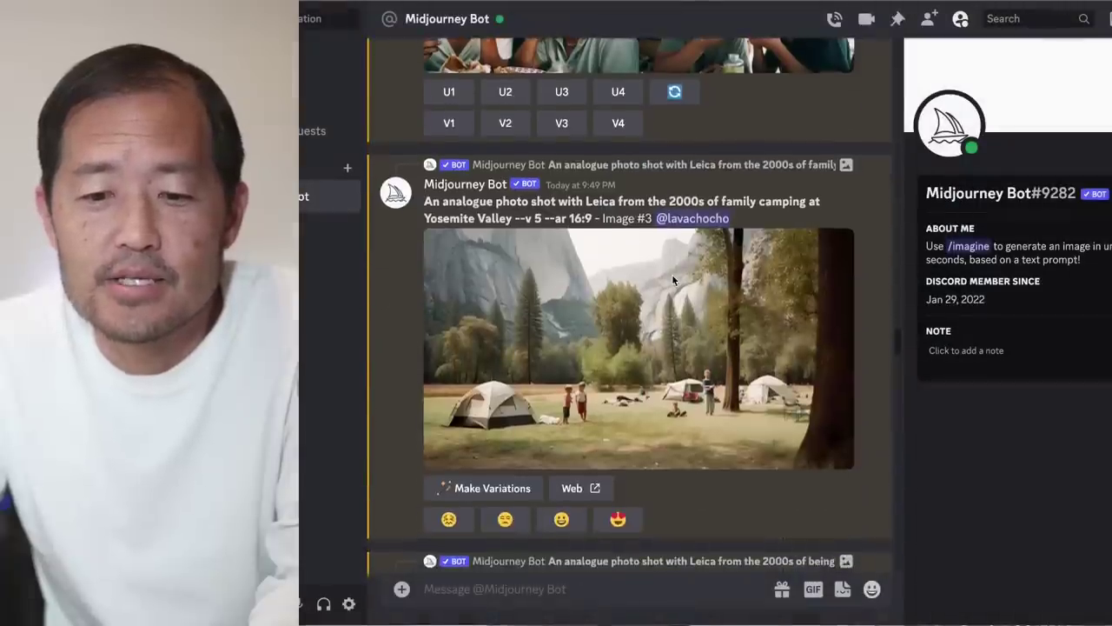
scroll(674, 279, "down", 1)
scroll(661, 271, "down", 2)
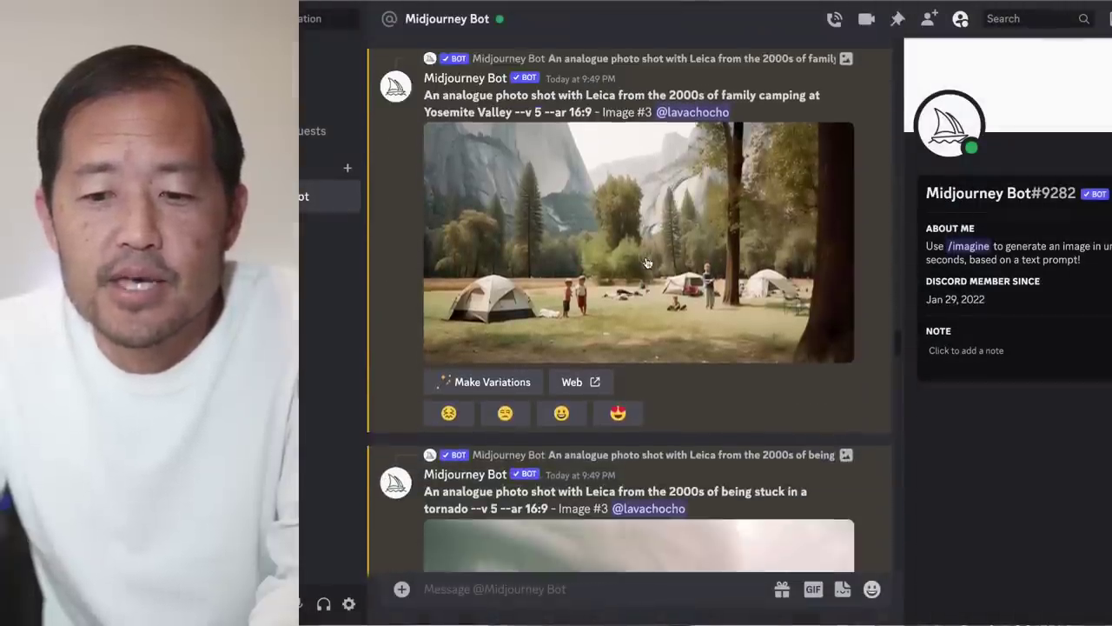
left_click(646, 262)
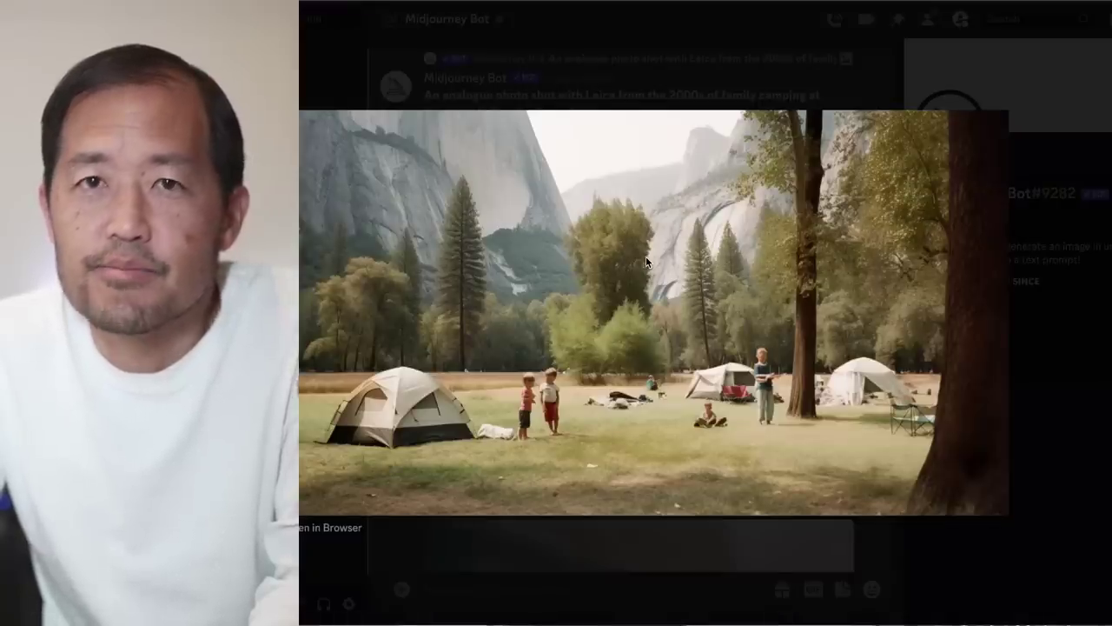
key("Escape")
- View the tornado upscale, then enlarge the Boston marathon start grid
scroll(646, 263, "down", 5)
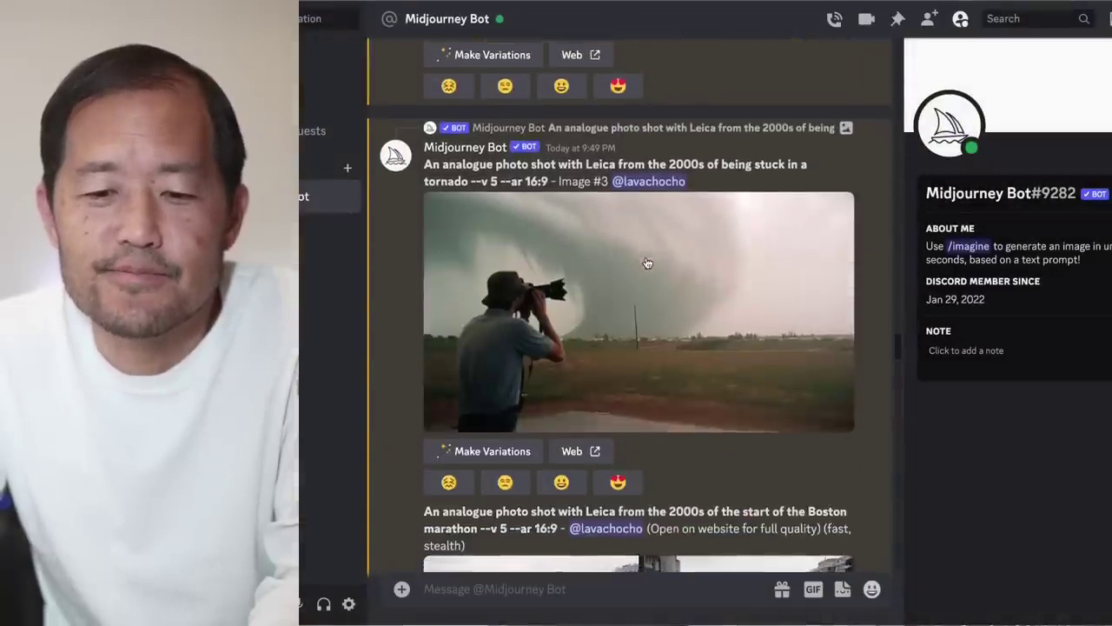
left_click(641, 271)
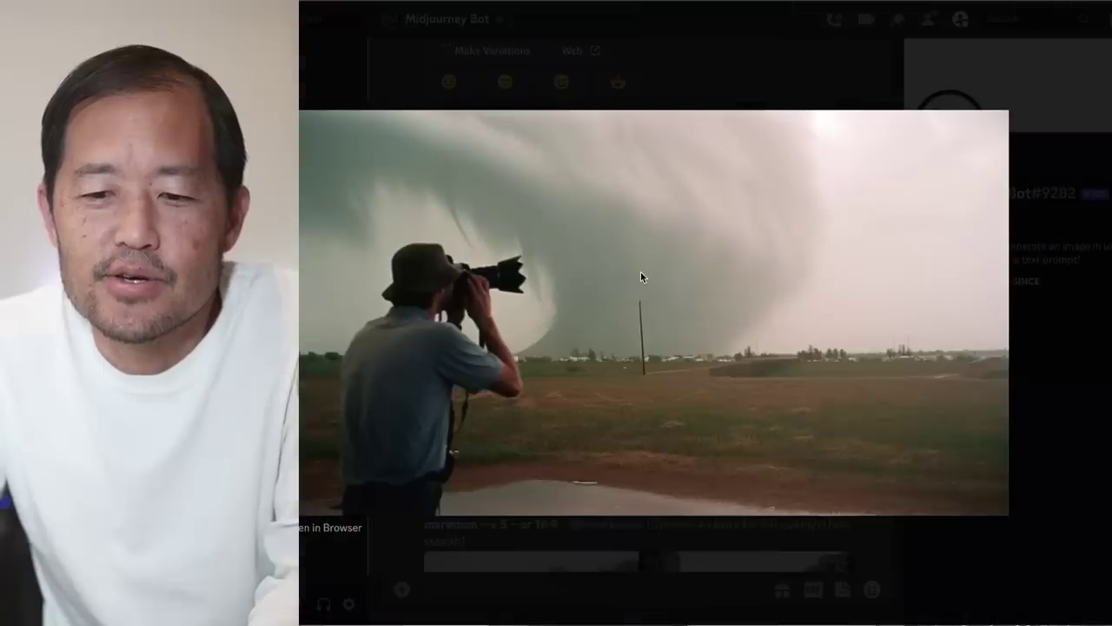
key("Escape")
scroll(640, 275, "down", 5)
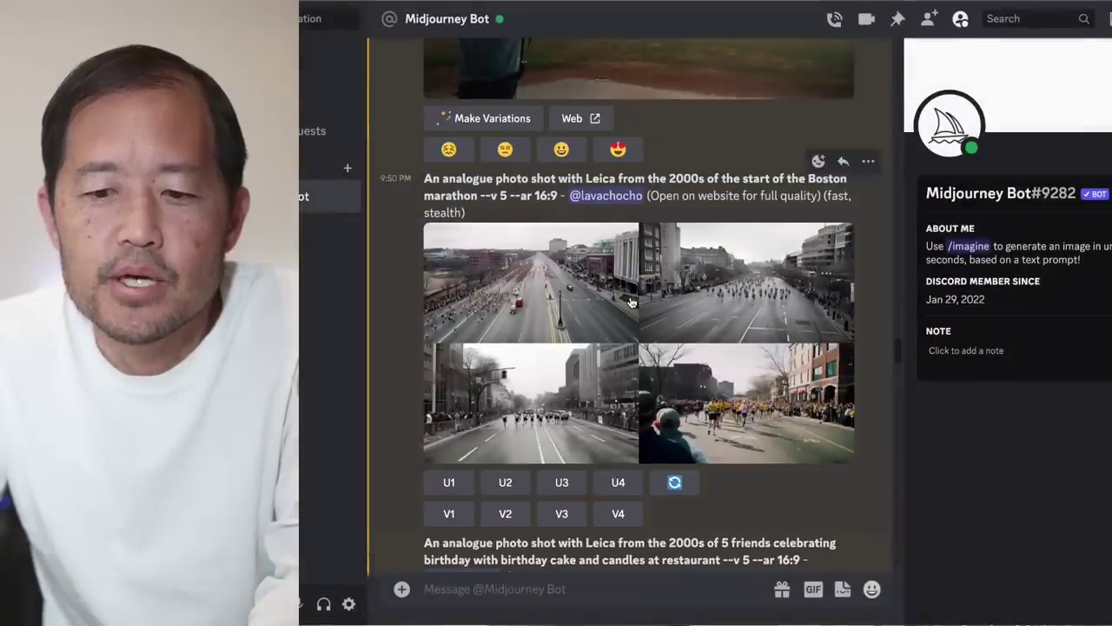
left_click(640, 277)
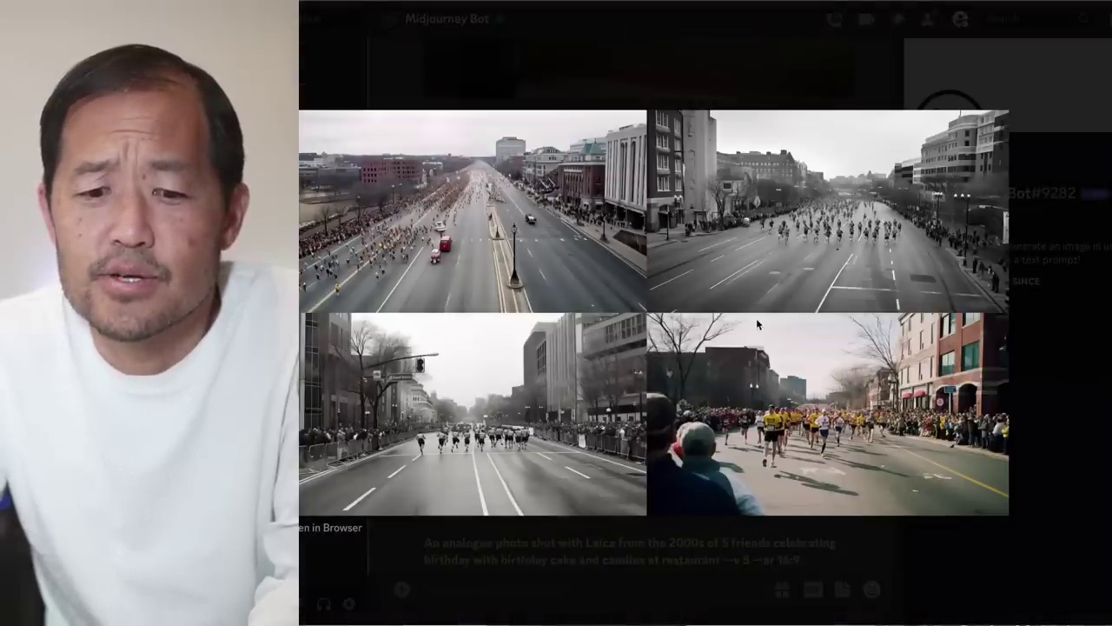
- Leave the marathon grid and highlight the birthday subject words in that prompt
key("Escape")
scroll(713, 319, "down", 3)
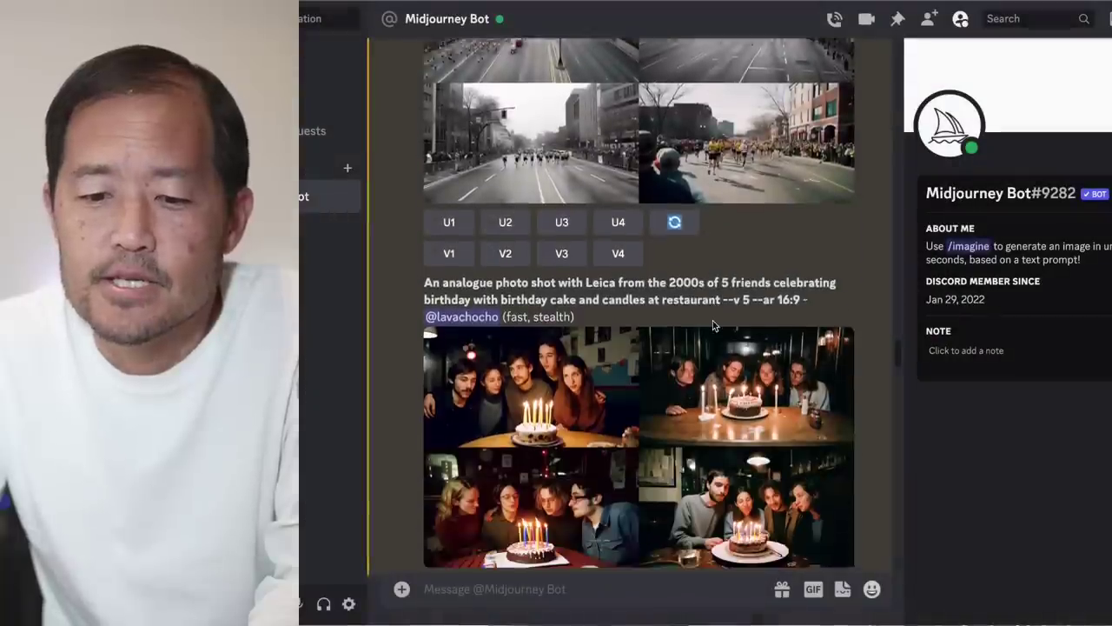
scroll(713, 320, "down", 2)
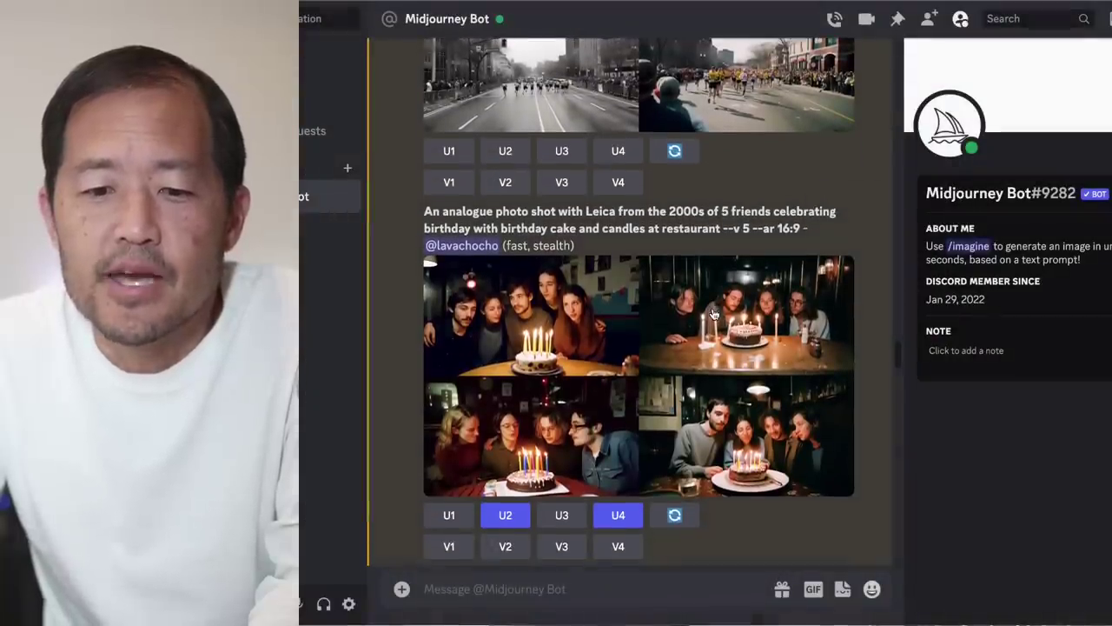
left_click_drag(720, 212, 724, 228)
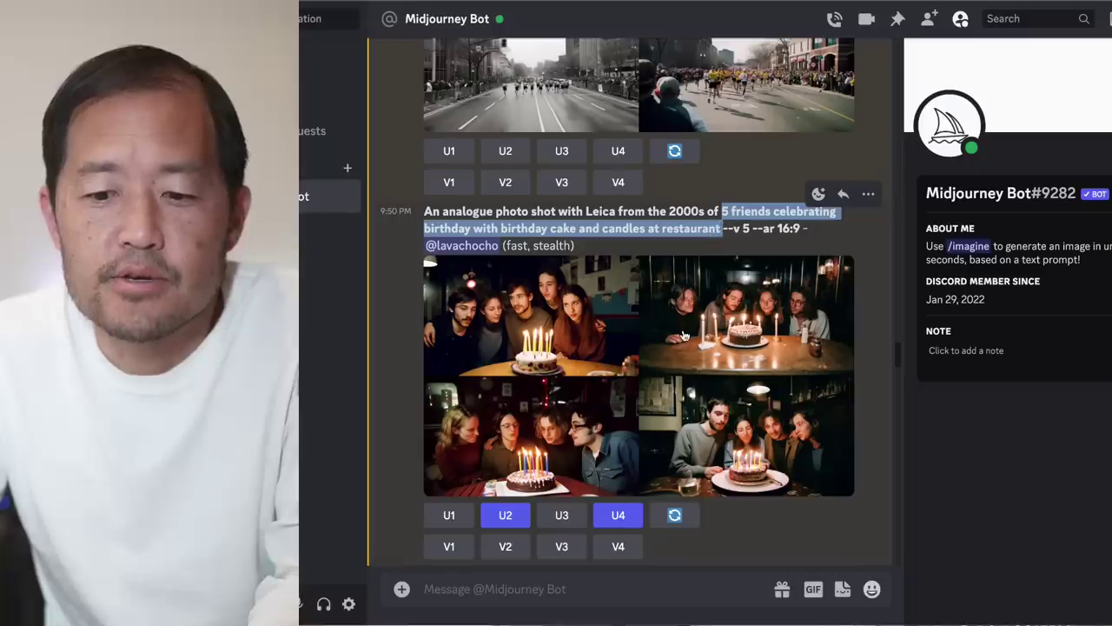
- Review the birthday Image #4 and Image #2 upscales enlarged
scroll(684, 333, "down", 3)
left_click(647, 404)
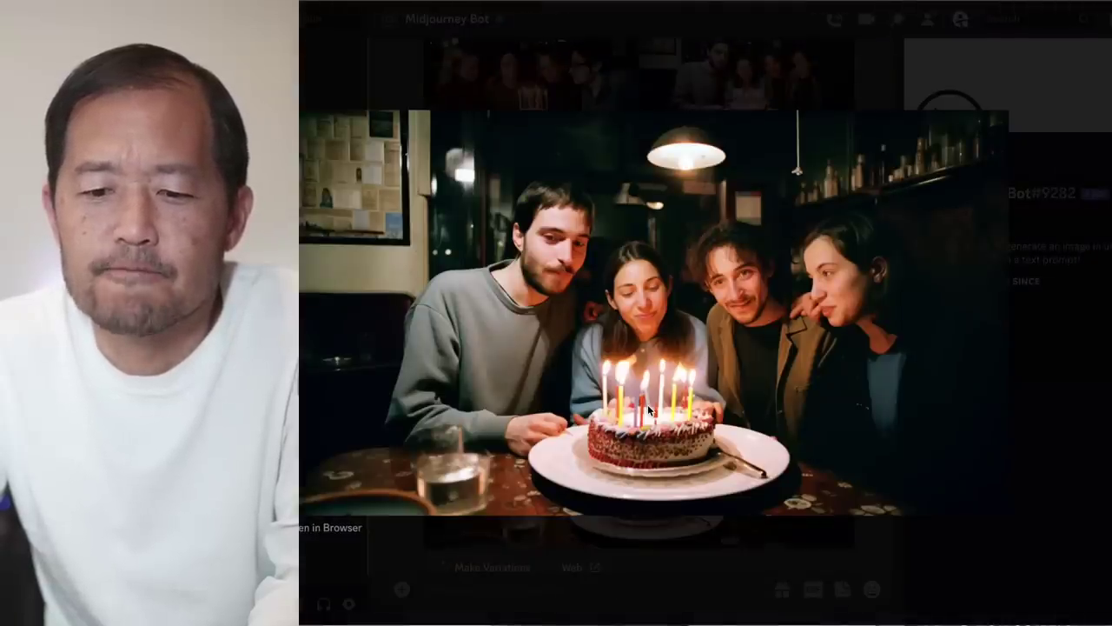
key("Escape")
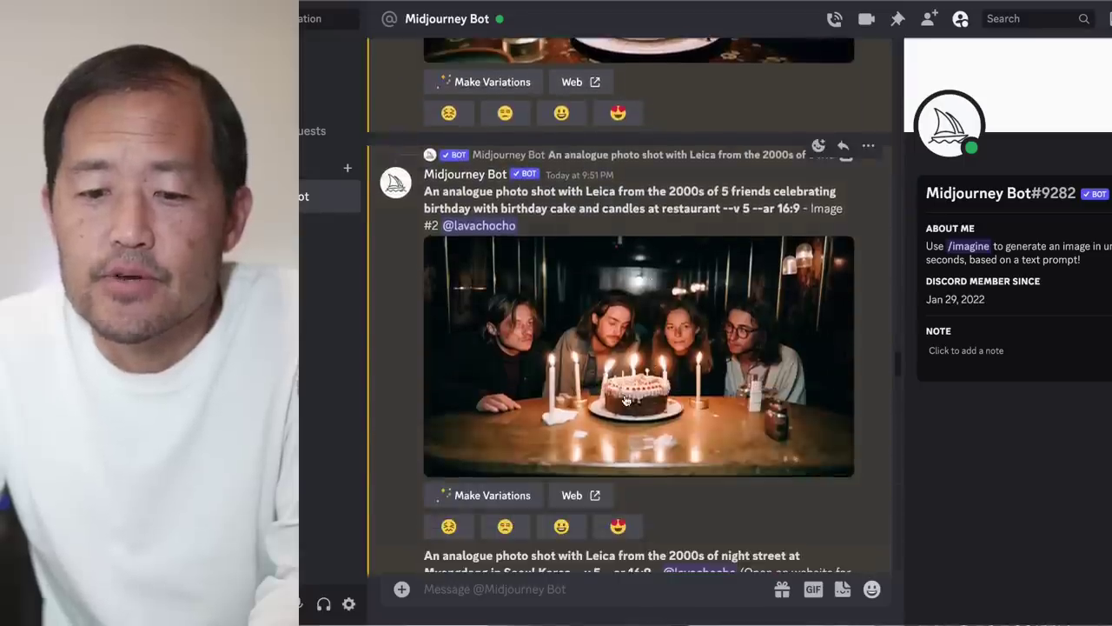
left_click(625, 399)
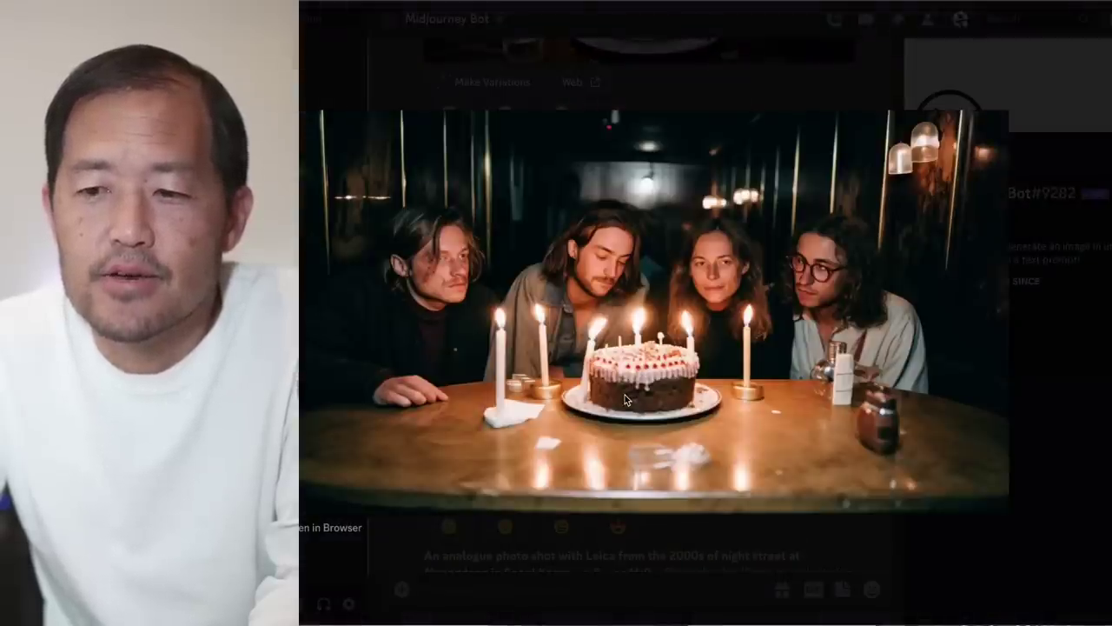
key("Escape")
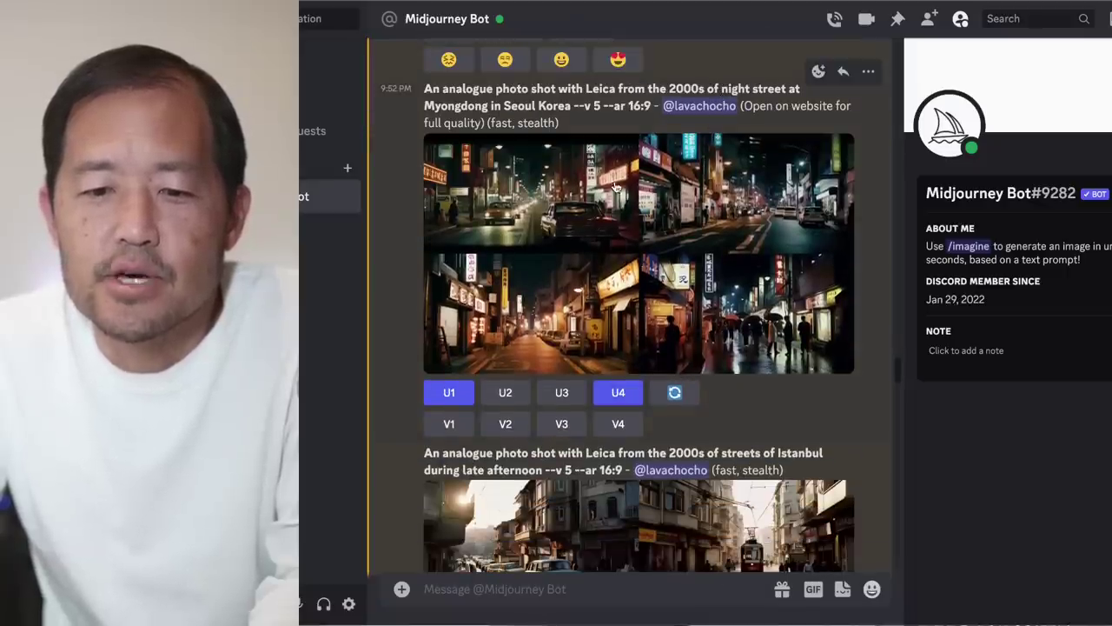
- View the Seoul night-street, Istanbul streets and Cairo streets grids enlarged
left_click(606, 224)
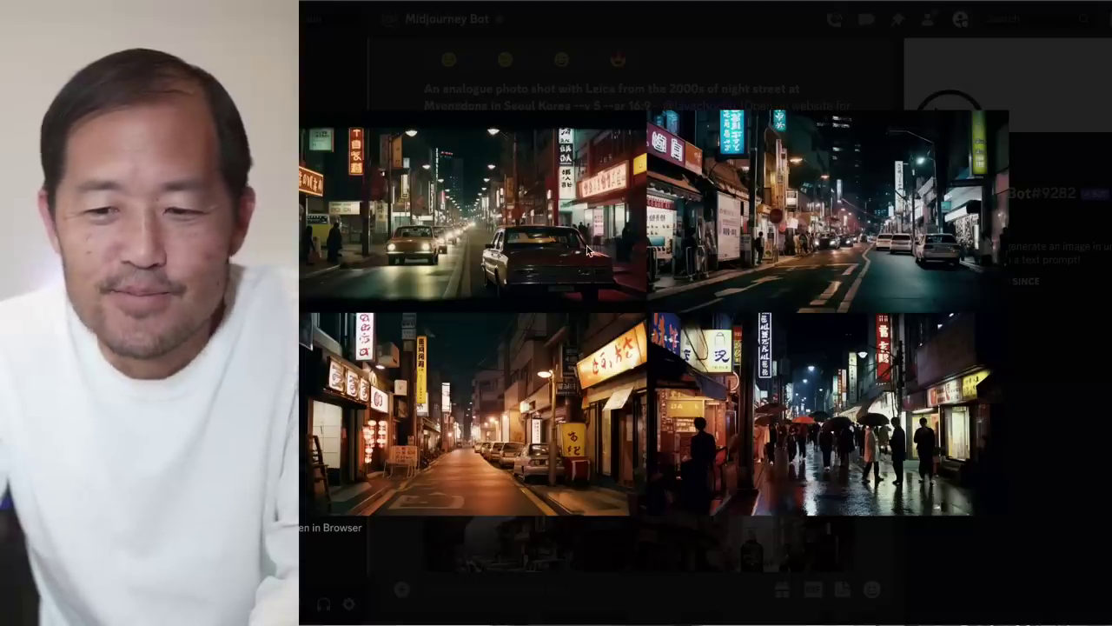
key("Escape")
scroll(594, 251, "down", 5)
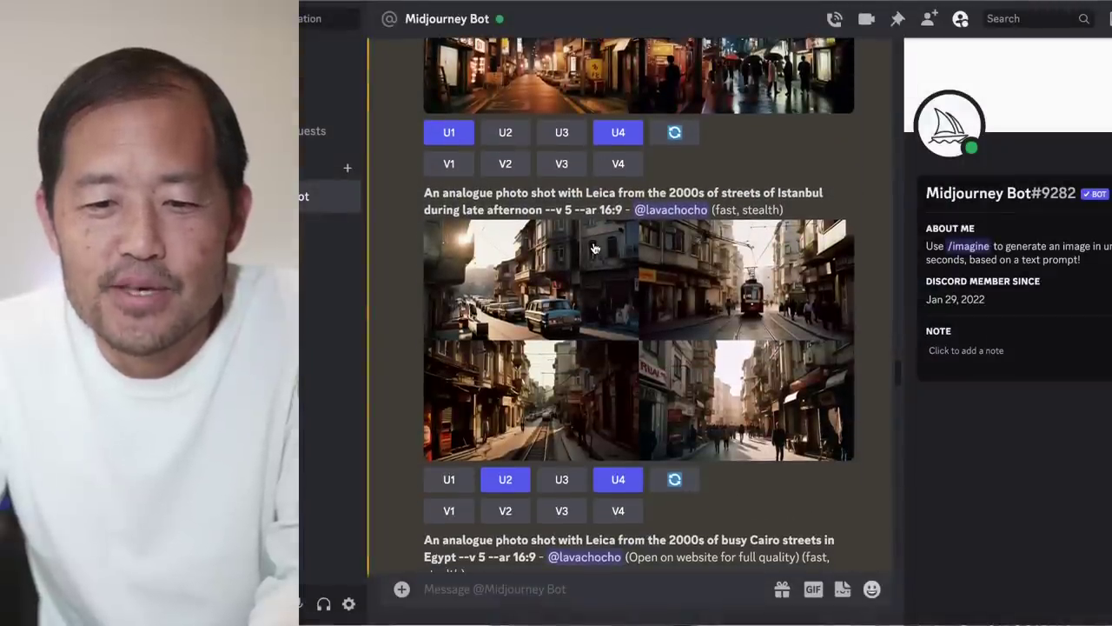
left_click(622, 278)
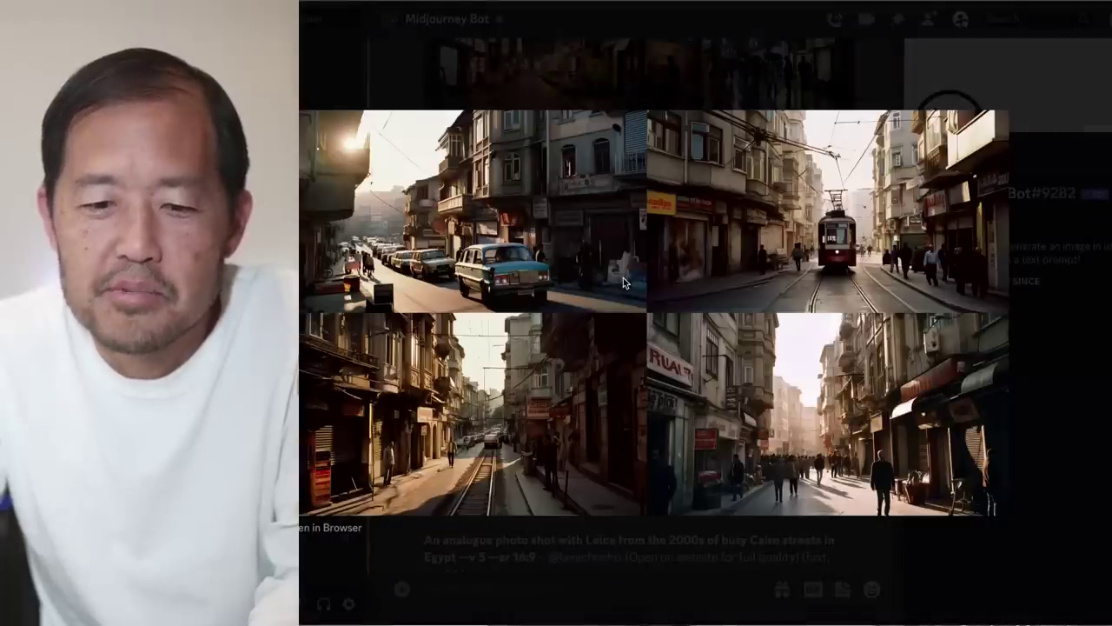
key("Escape")
scroll(623, 278, "down", 4)
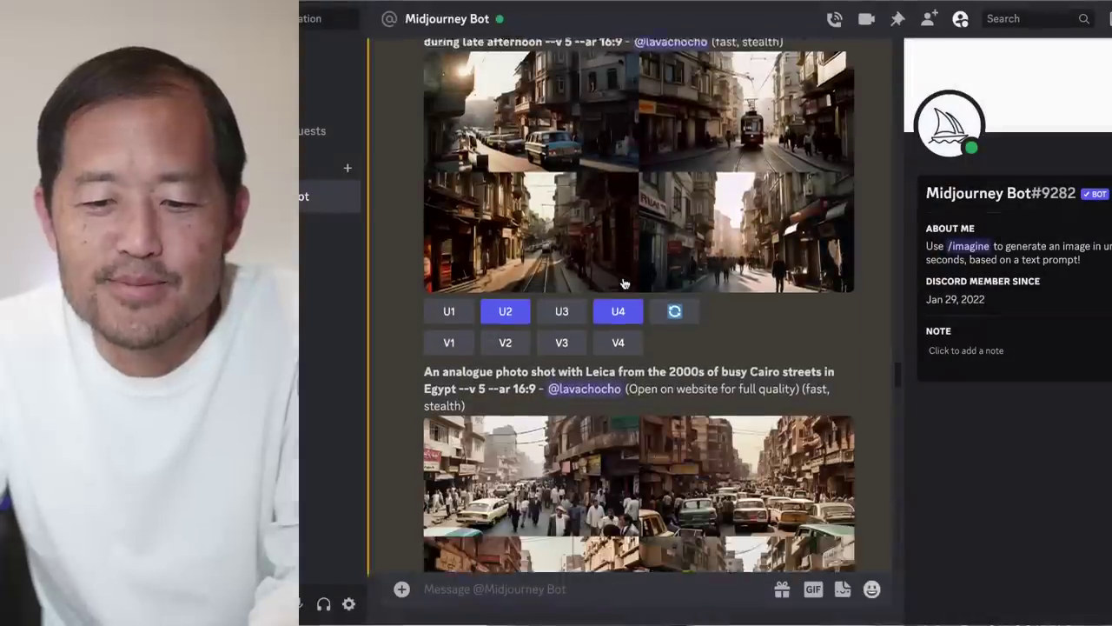
scroll(623, 277, "down", 2)
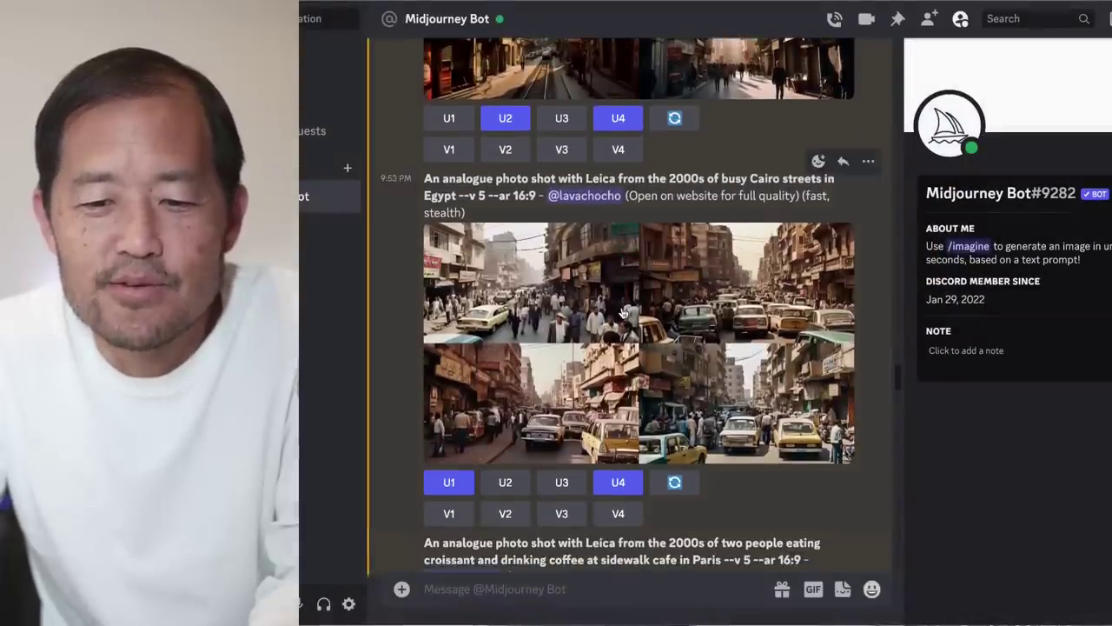
left_click(622, 311)
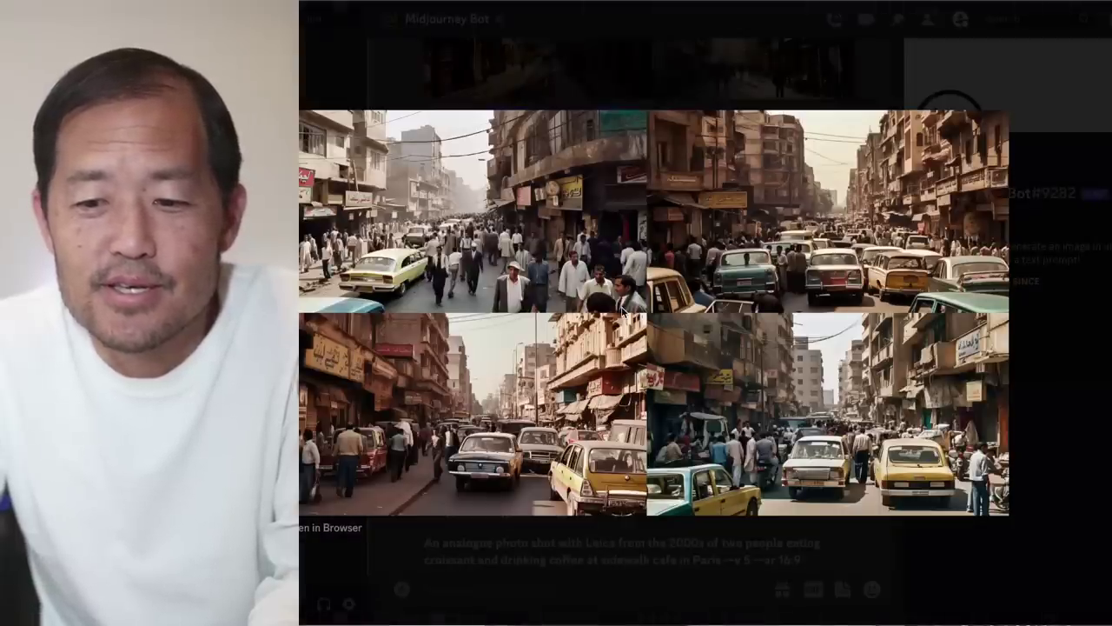
key("Escape")
- Look at the Paris café croissant grid, then enlarge the upscaled Seoul Image #4
scroll(622, 311, "down", 4)
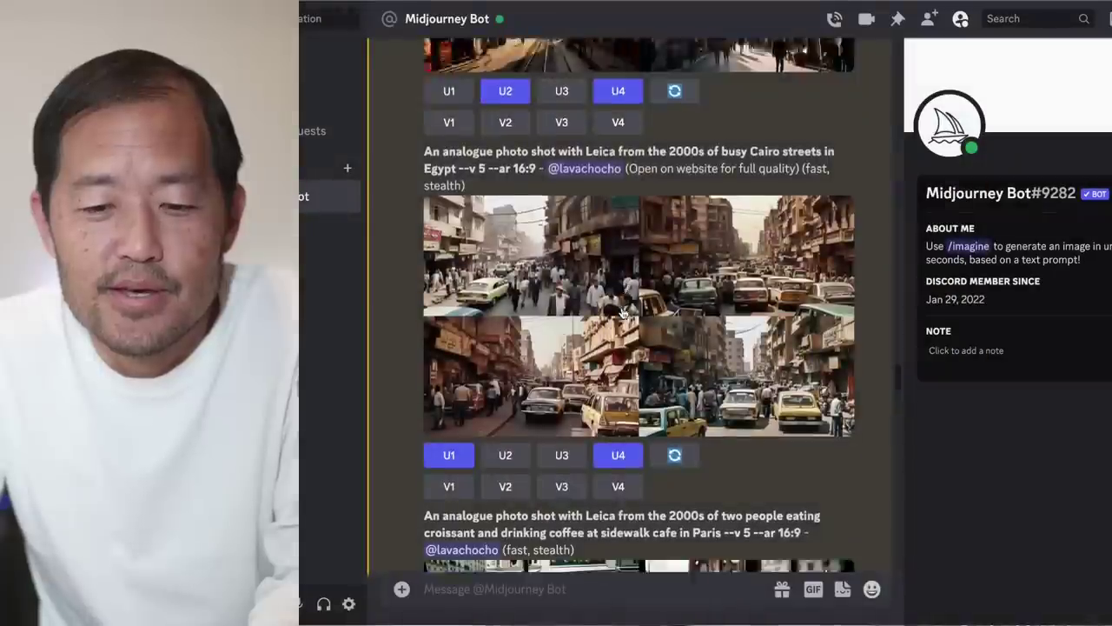
scroll(622, 311, "down", 1)
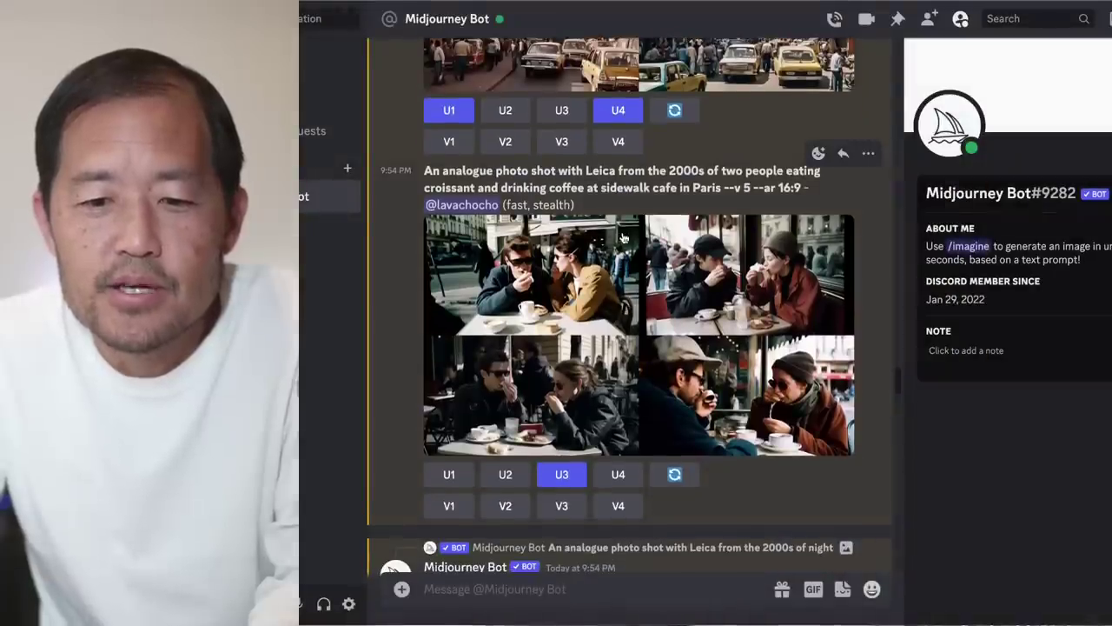
left_click(654, 268)
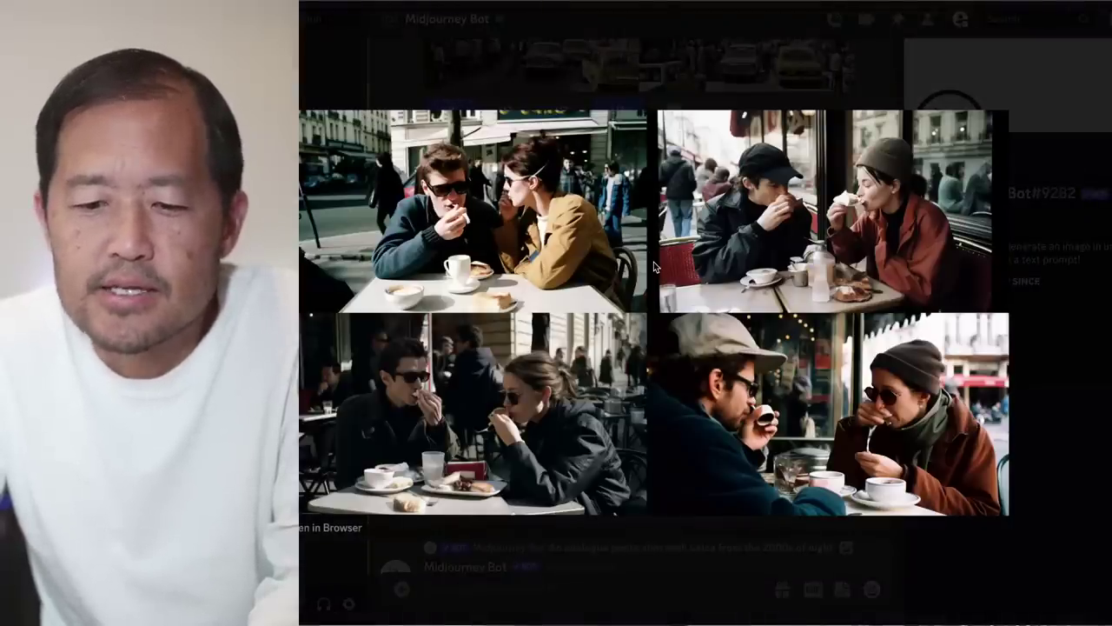
key("Escape")
scroll(653, 267, "down", 10)
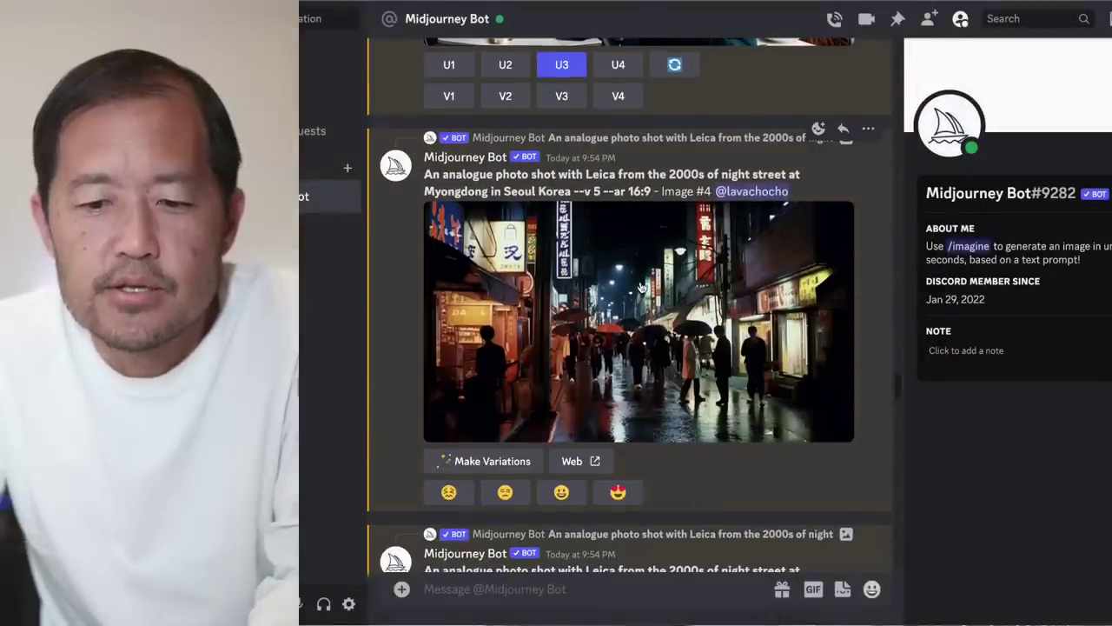
left_click(640, 282)
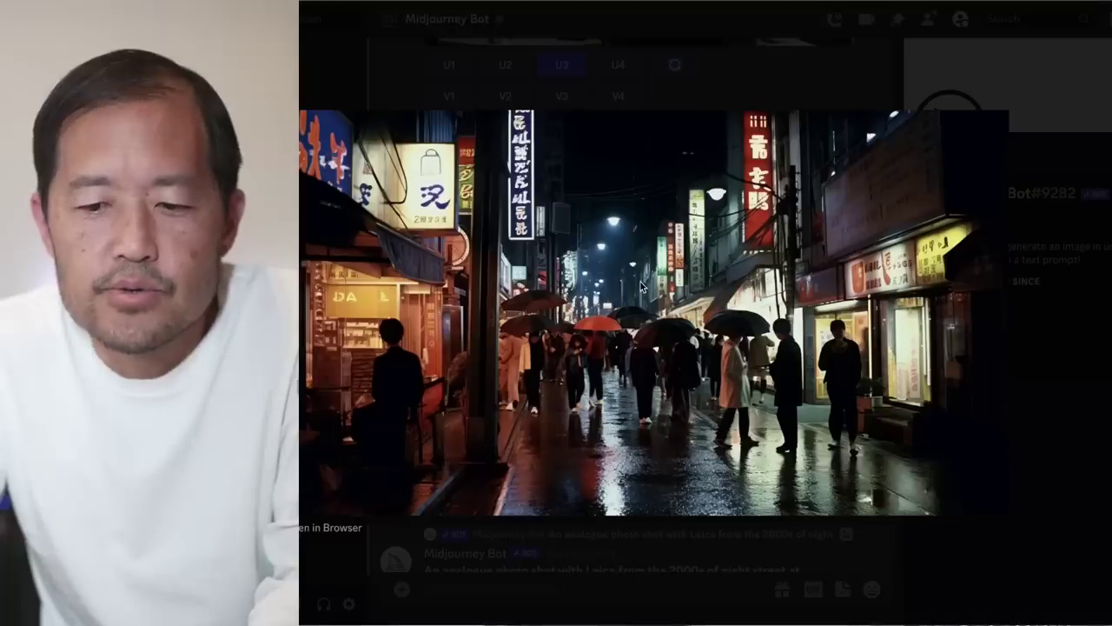
- View the Seoul night-street Image #1 and the Istanbul late-afternoon street upscale enlarged
key("Escape")
scroll(638, 295, "down", 5)
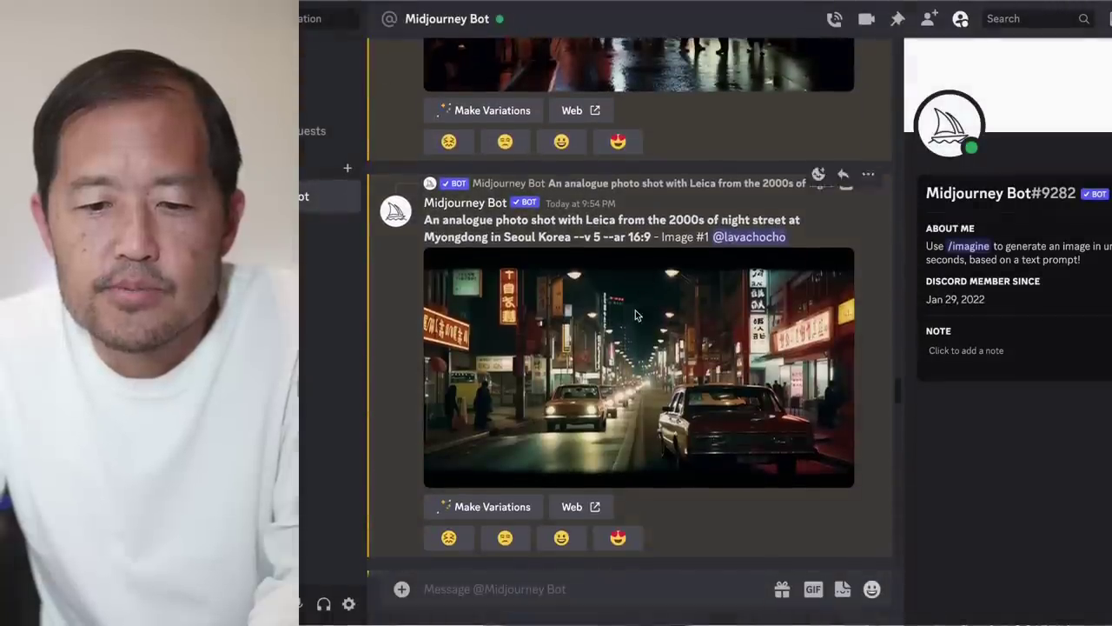
left_click(636, 317)
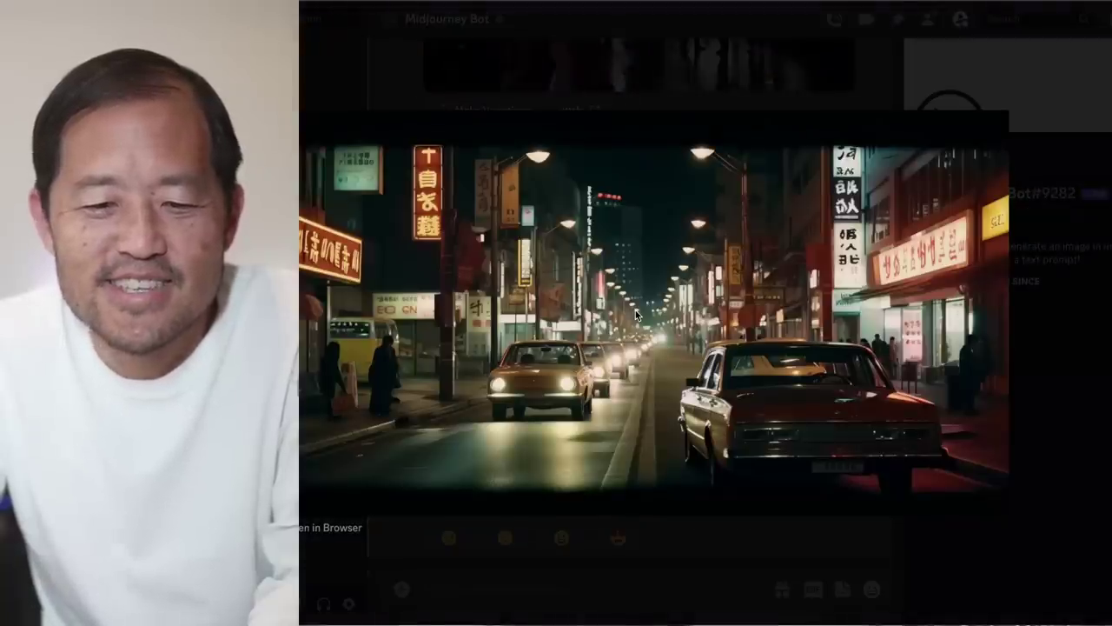
key("Escape")
scroll(636, 316, "down", 5)
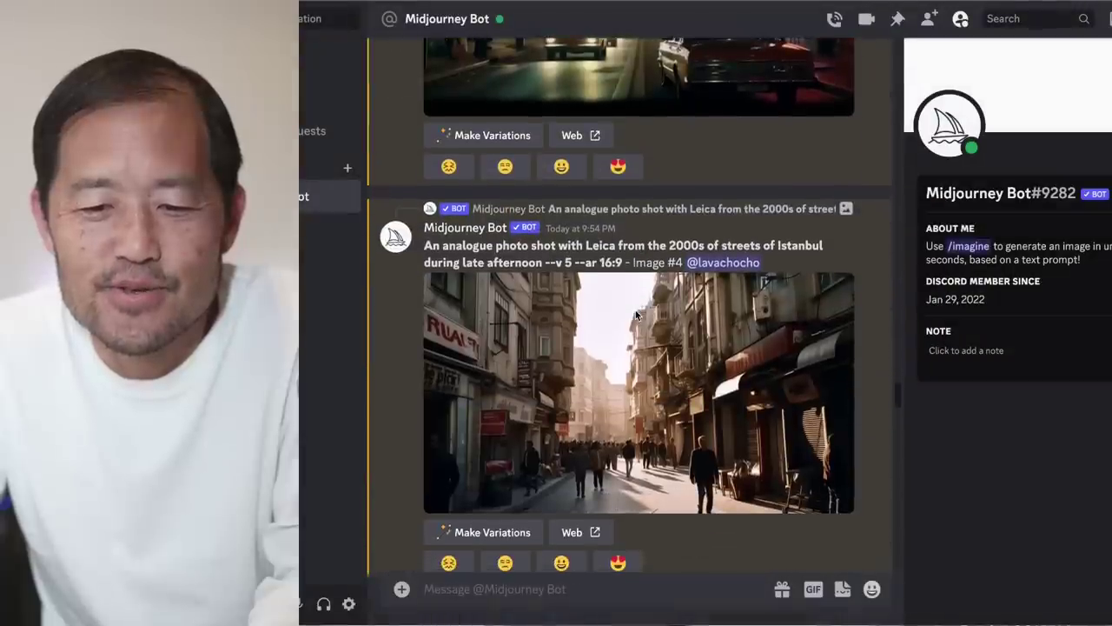
scroll(636, 314, "down", 1)
left_click(630, 339)
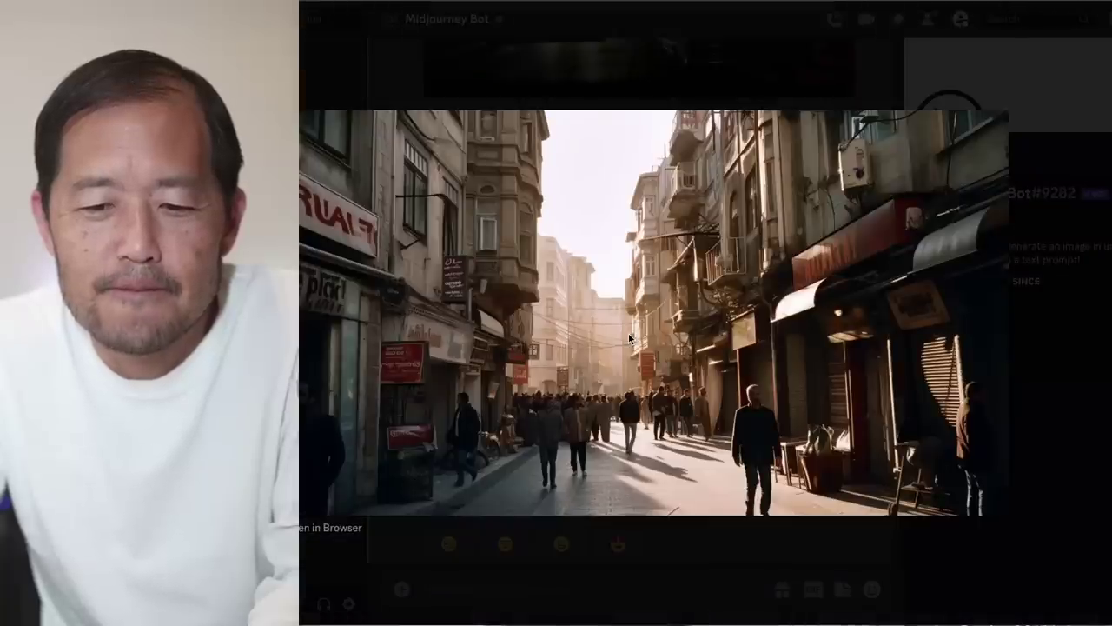
key("Escape")
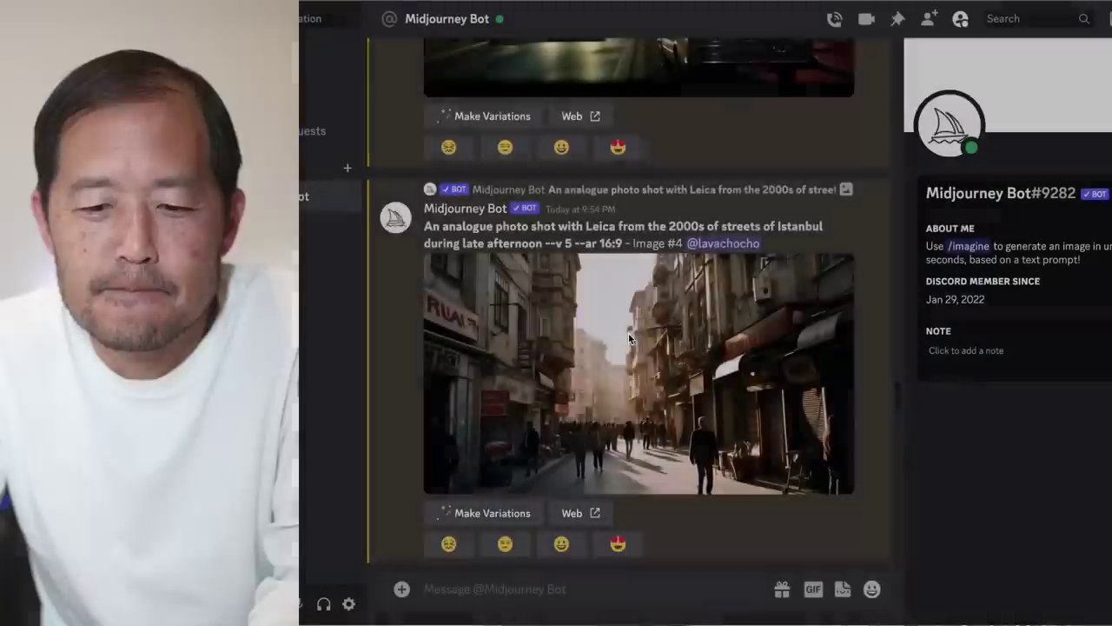
- View the Nice beach grid, then enlarge the upscaled Cairo streets Image #4
scroll(630, 339, "down", 5)
scroll(630, 339, "down", 5)
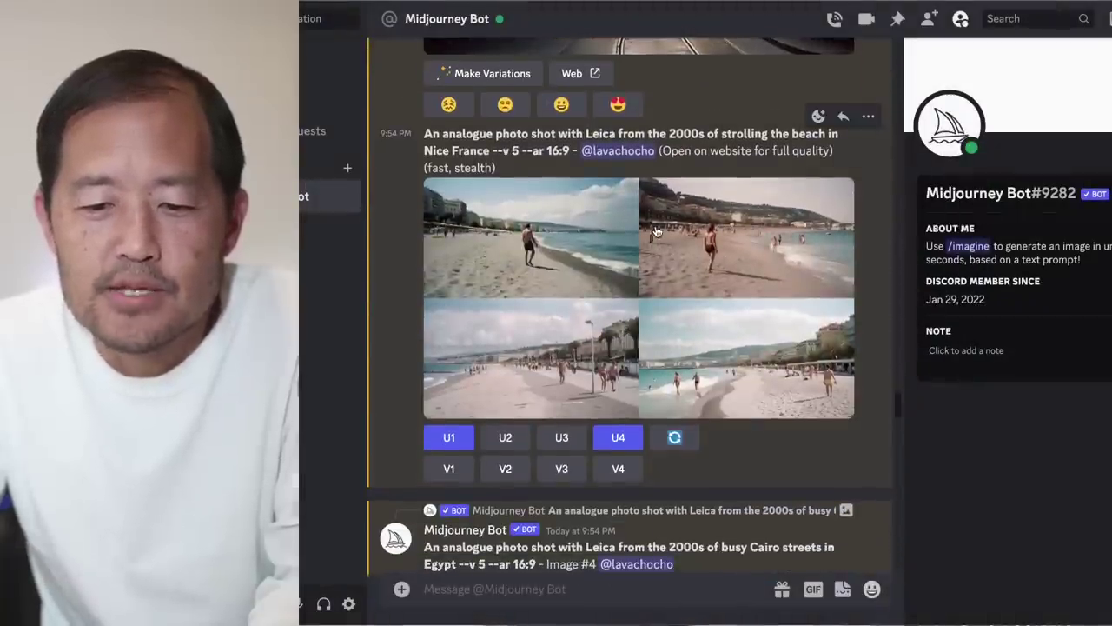
scroll(726, 122, "down", 1)
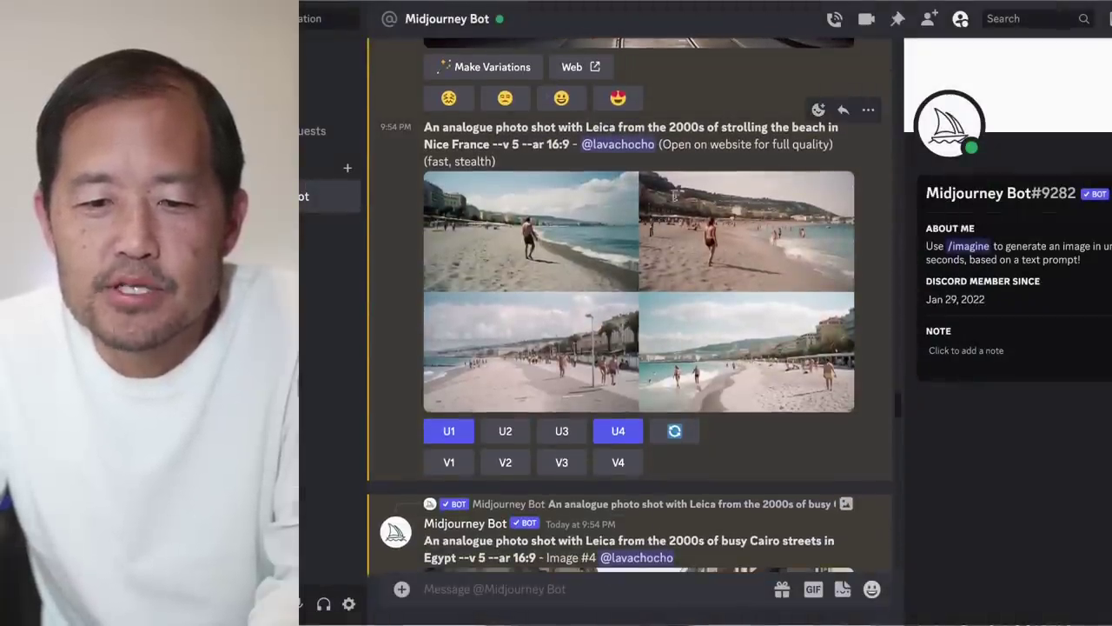
left_click(671, 218)
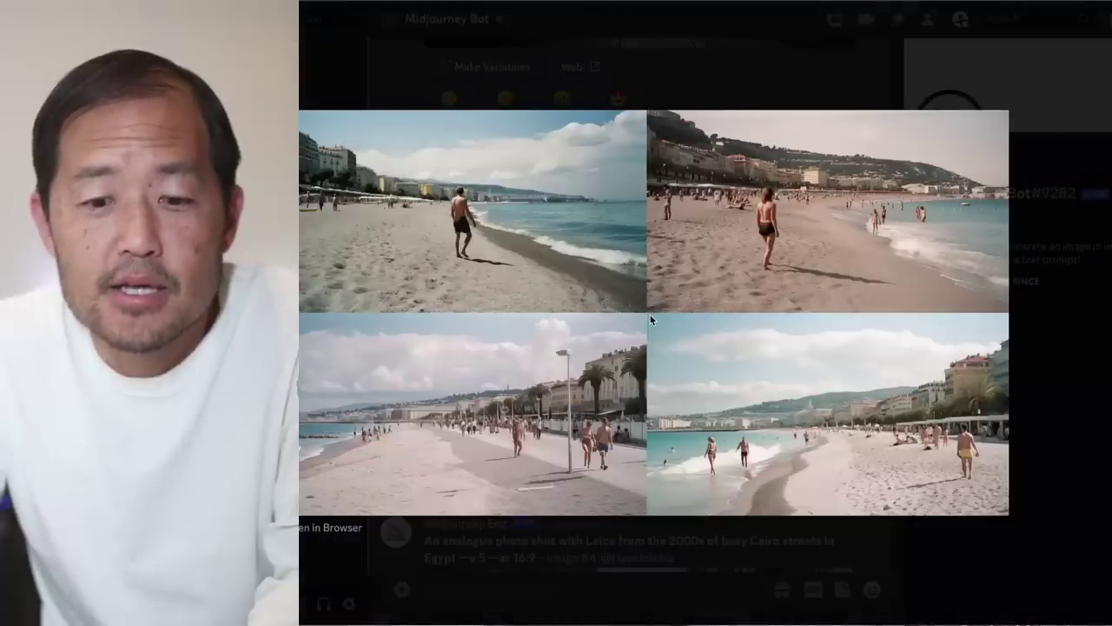
key("Escape")
scroll(650, 320, "down", 5)
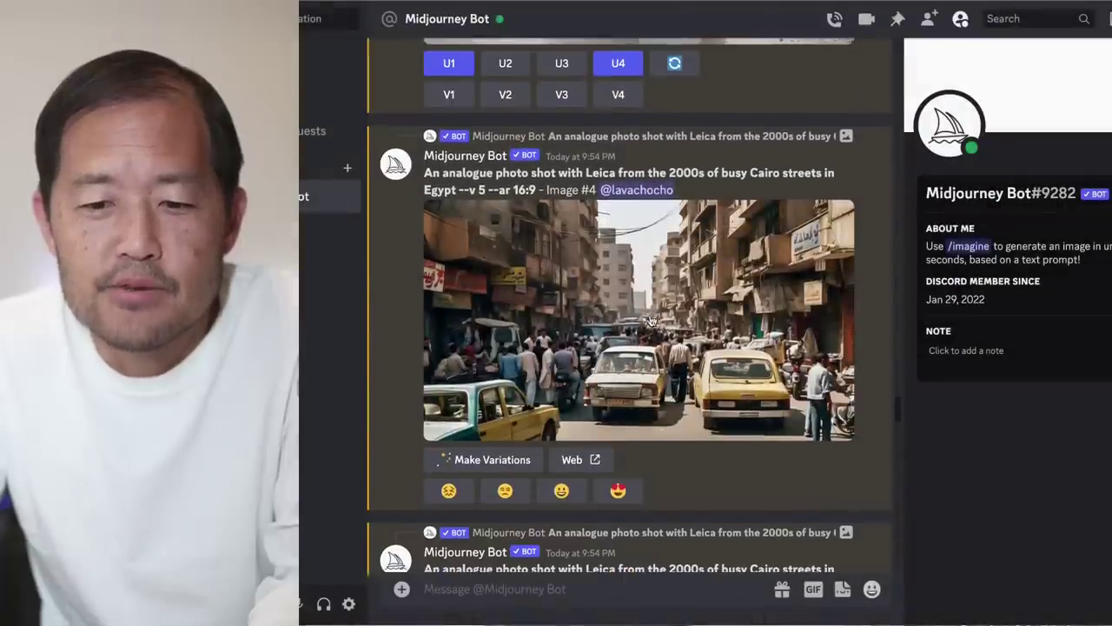
left_click(650, 320)
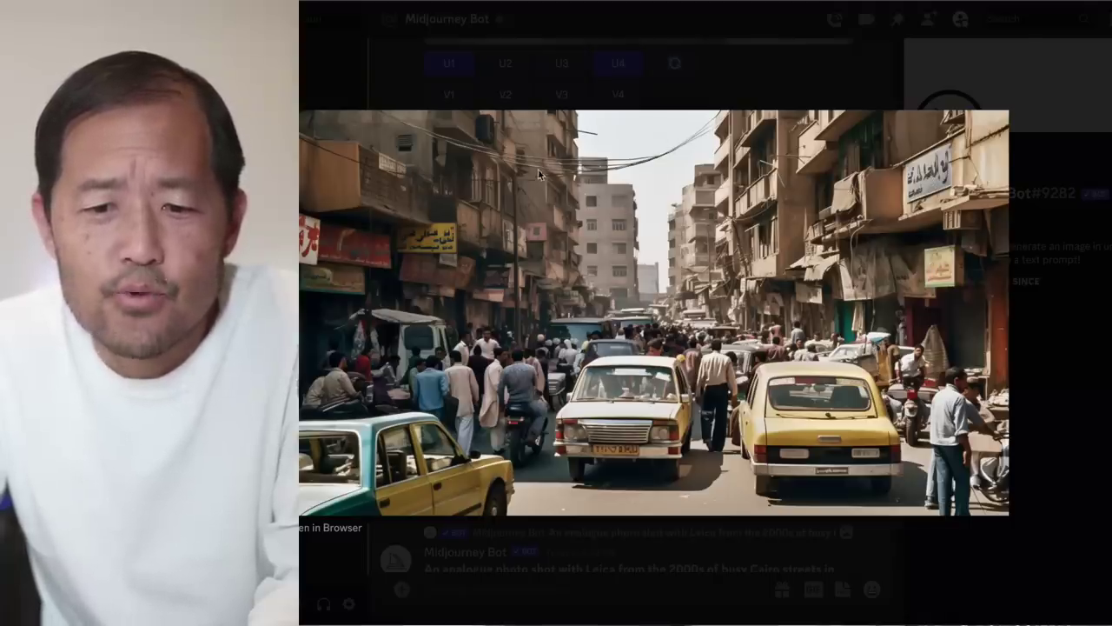
- View the upscaled Cairo streets Image #1 enlarged
key("Escape")
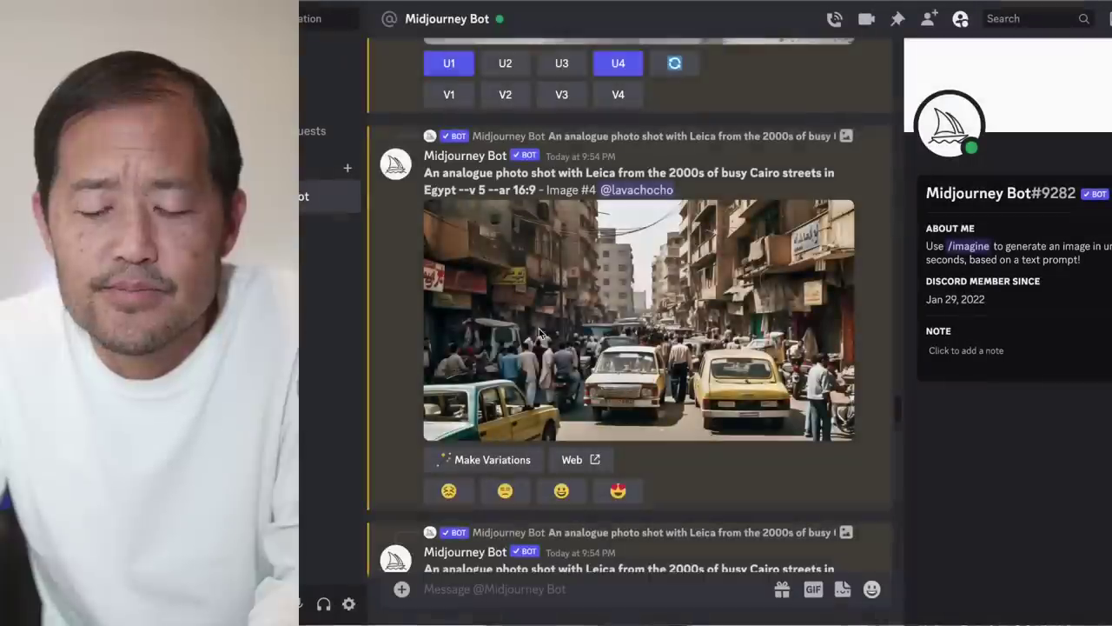
scroll(539, 333, "down", 4)
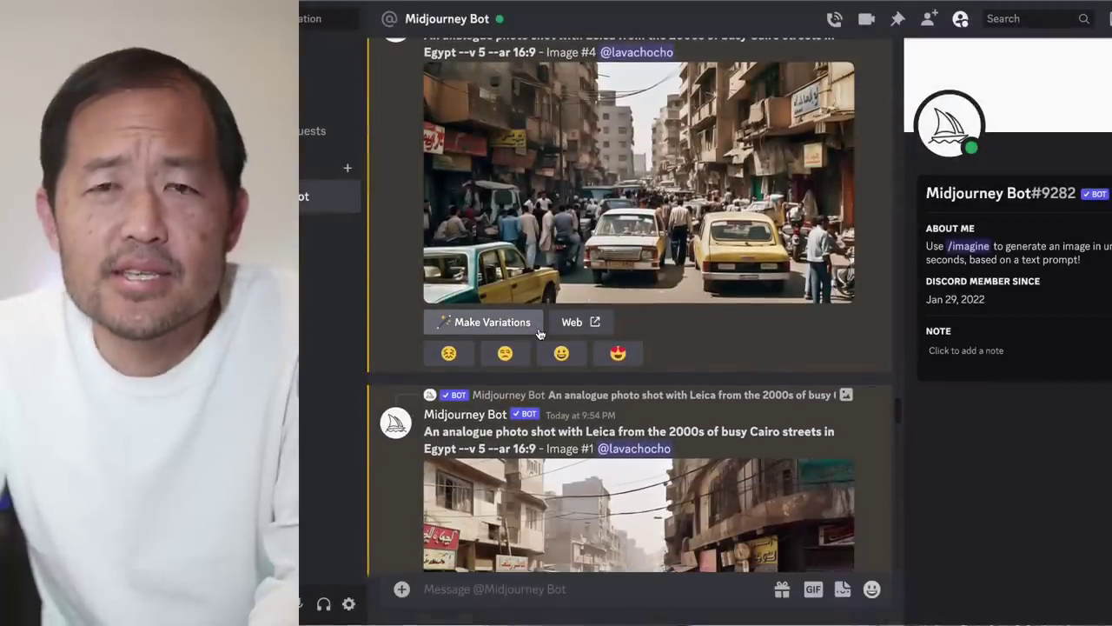
scroll(539, 333, "down", 2)
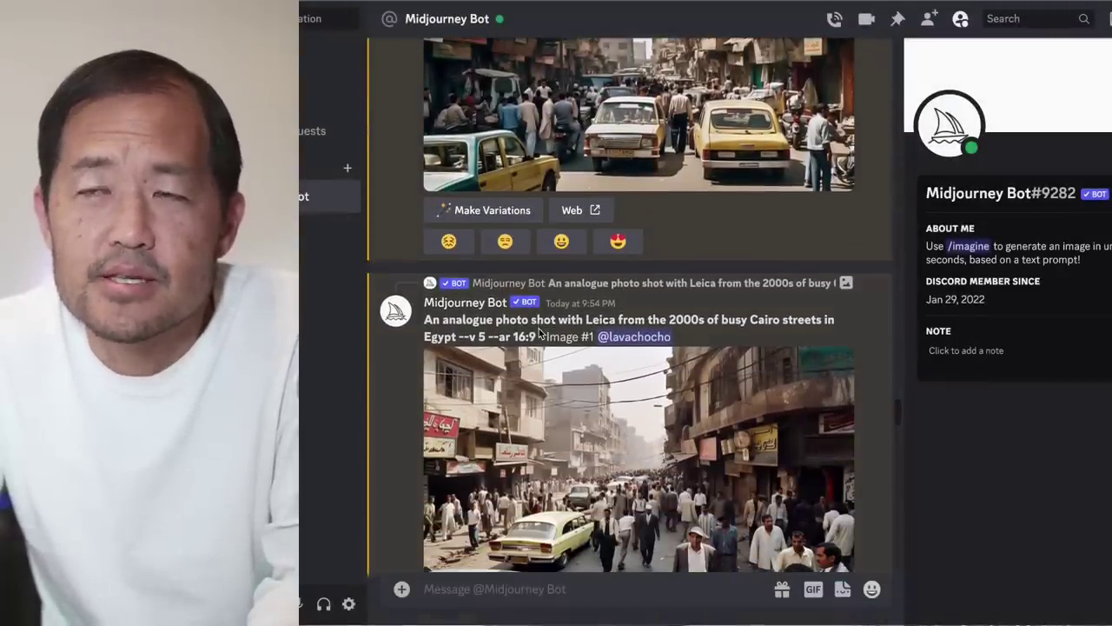
scroll(539, 329, "down", 2)
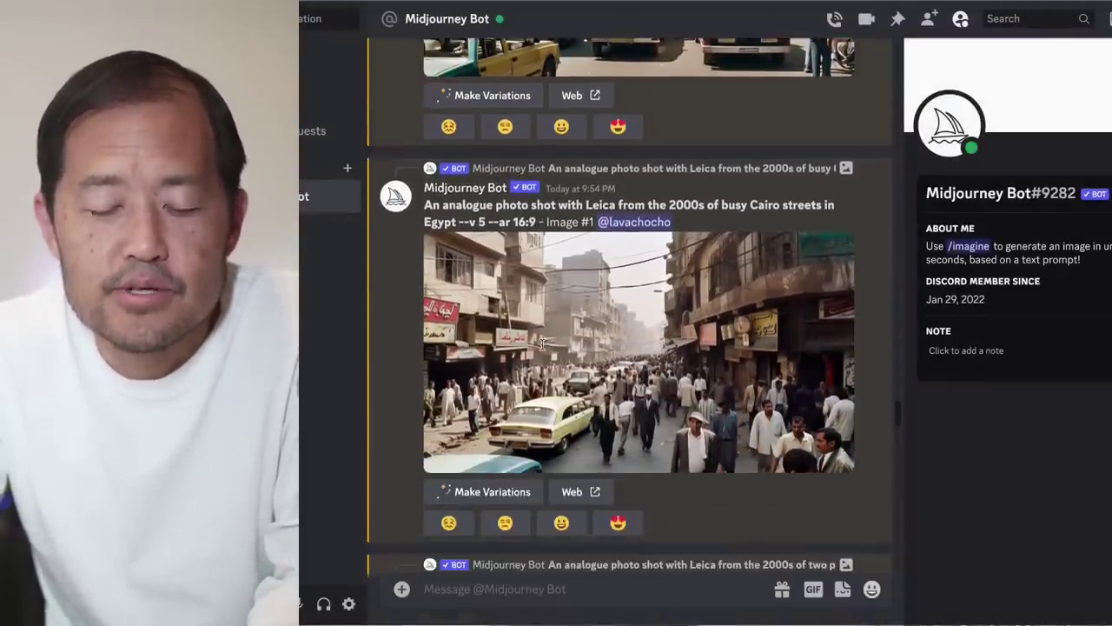
left_click(542, 344)
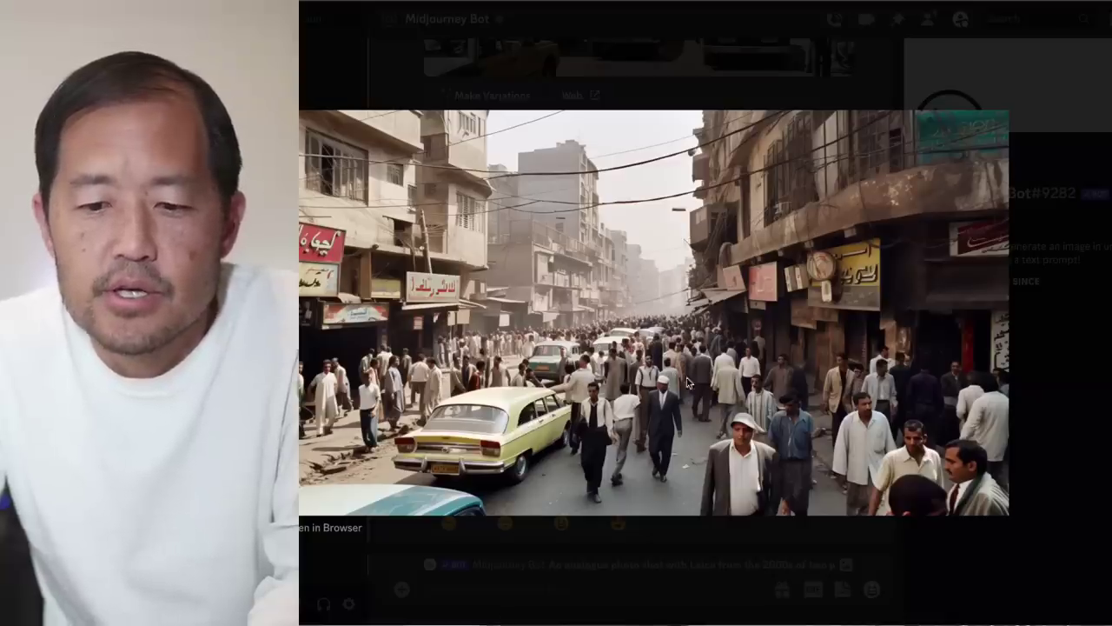
key("Escape")
- Review the Paris café Image #2 and Image #3 upscales enlarged
scroll(637, 288, "down", 5)
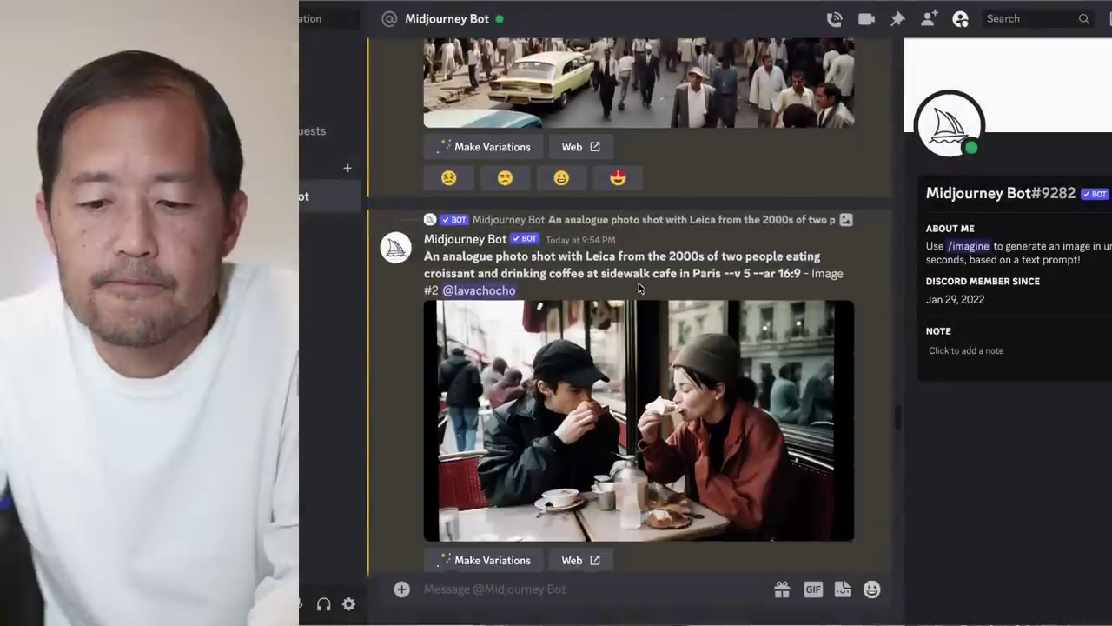
left_click(640, 284)
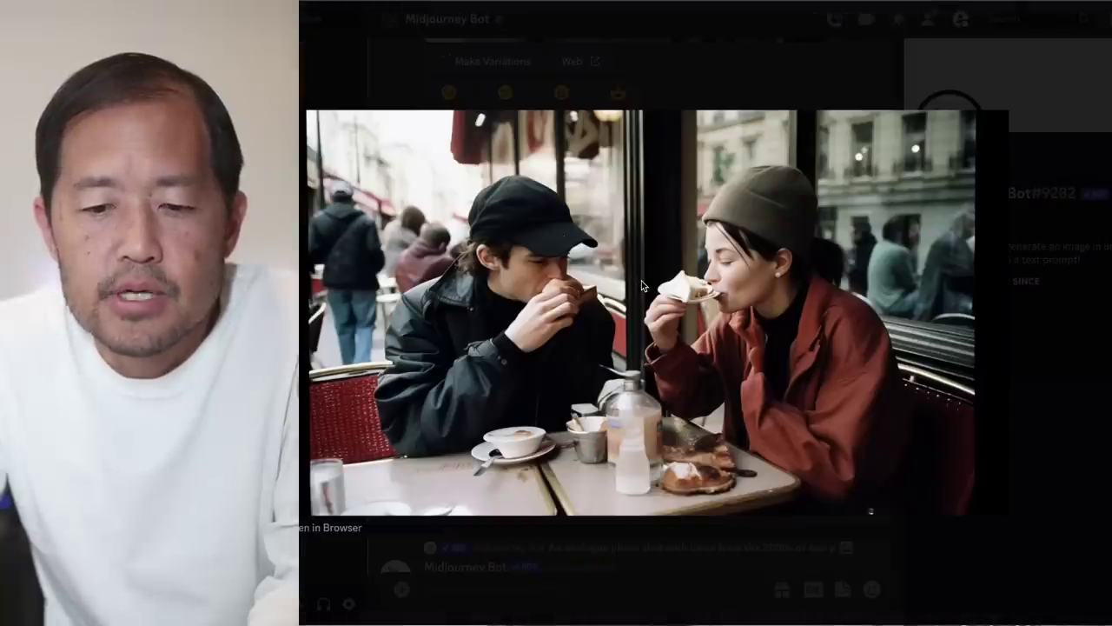
key("Escape")
scroll(642, 280, "down", 3)
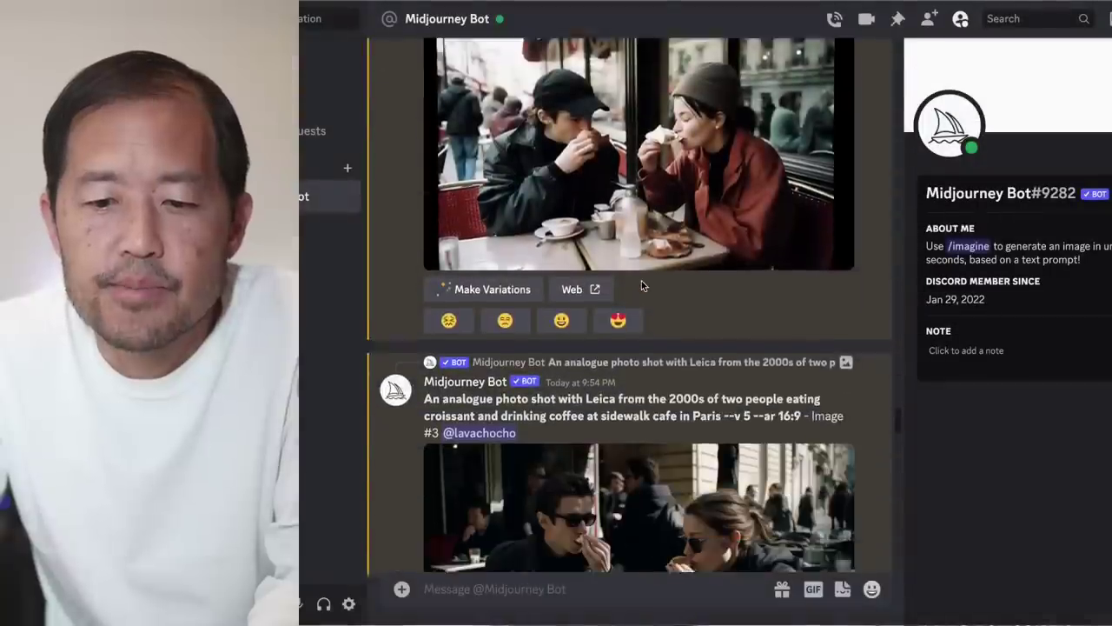
scroll(643, 284, "down", 2)
left_click(643, 313)
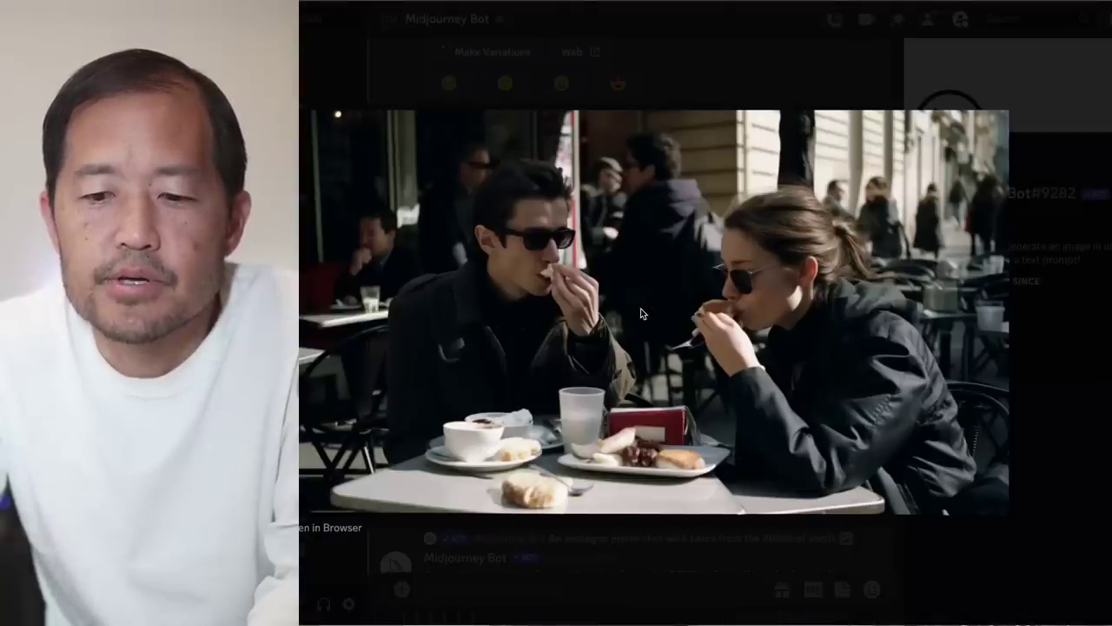
key("Escape")
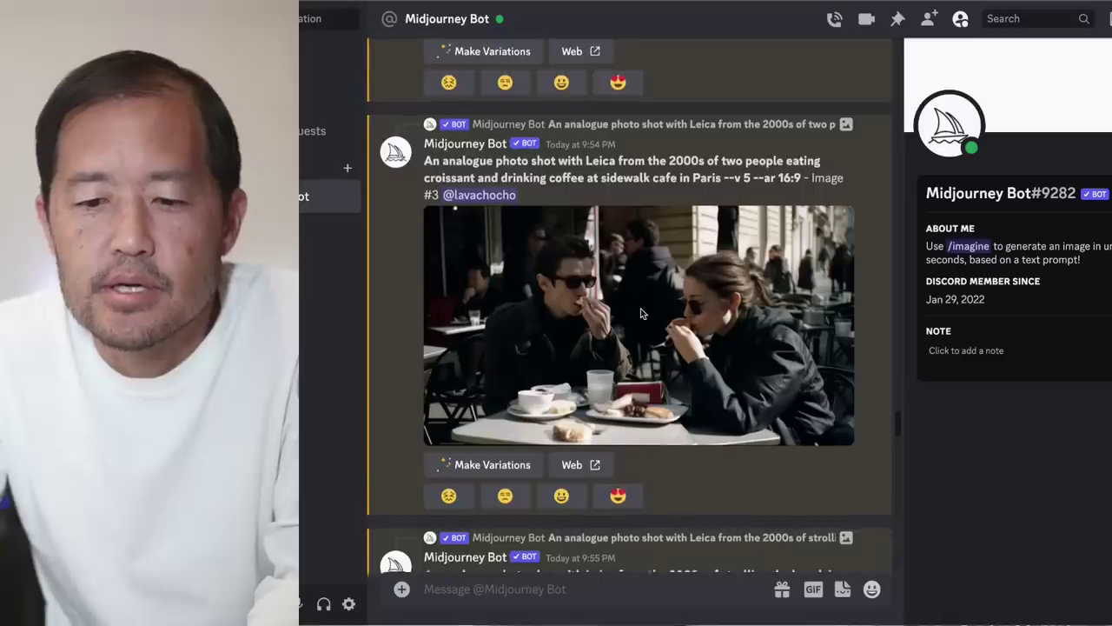
- Scroll down and enlarge the upscaled Nice beach Image #4
scroll(642, 313, "down", 4)
scroll(641, 313, "down", 2)
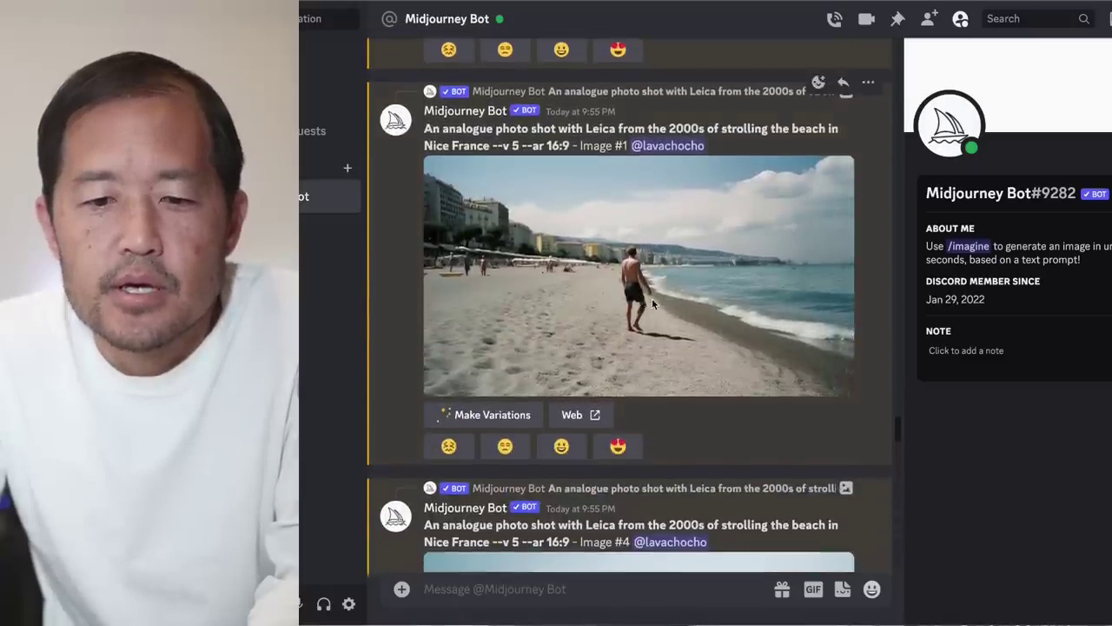
scroll(648, 308, "down", 3)
scroll(653, 304, "down", 2)
left_click(648, 321)
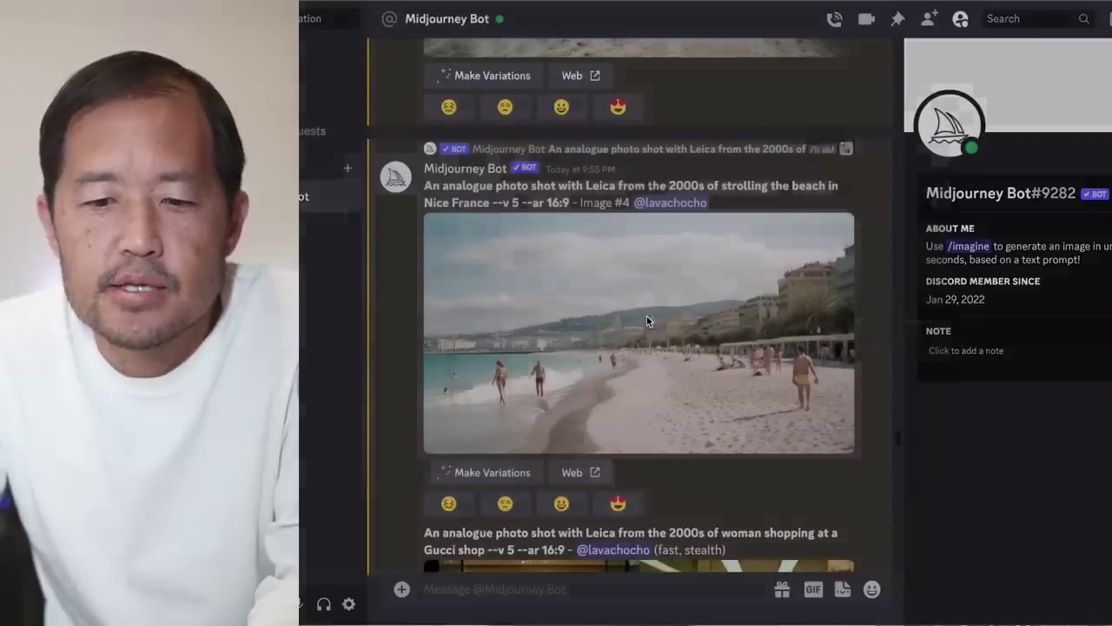